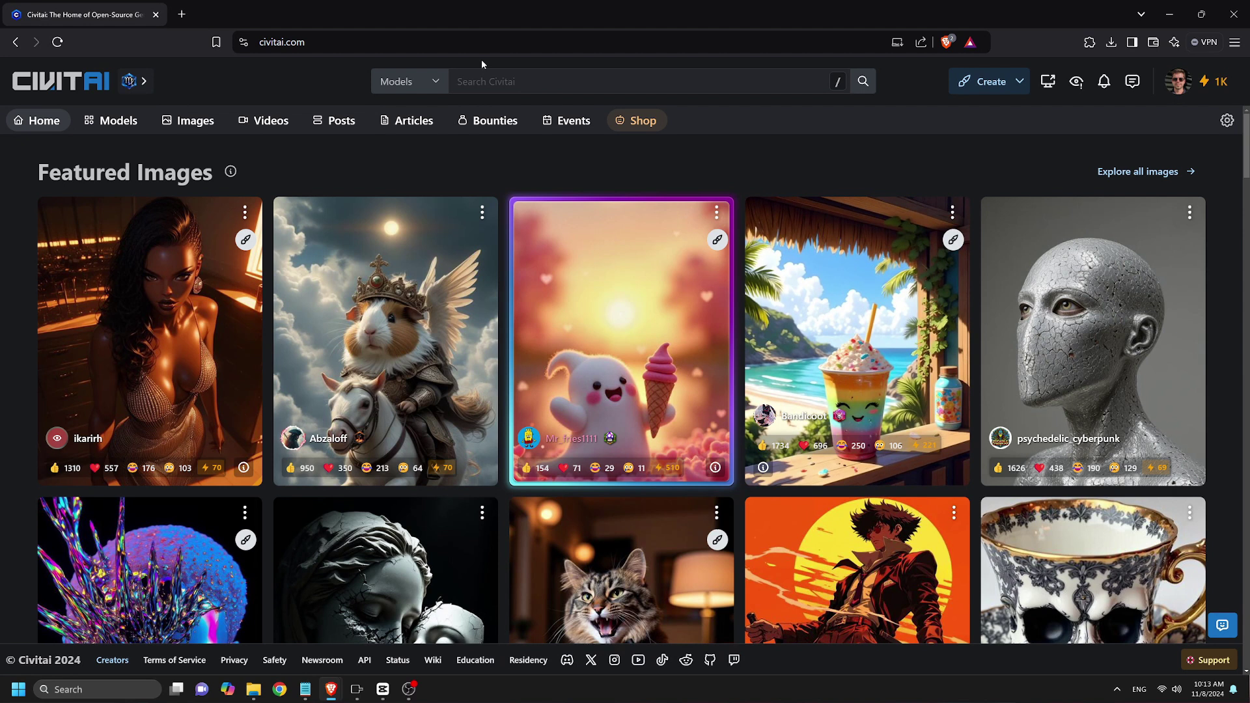
Search Civitai for 'aimotionstudio' and open the Flux PuLID Face Swap Inpainting workflow page, selecting its title.
left_click(490, 79)
type("aimotionstudio")
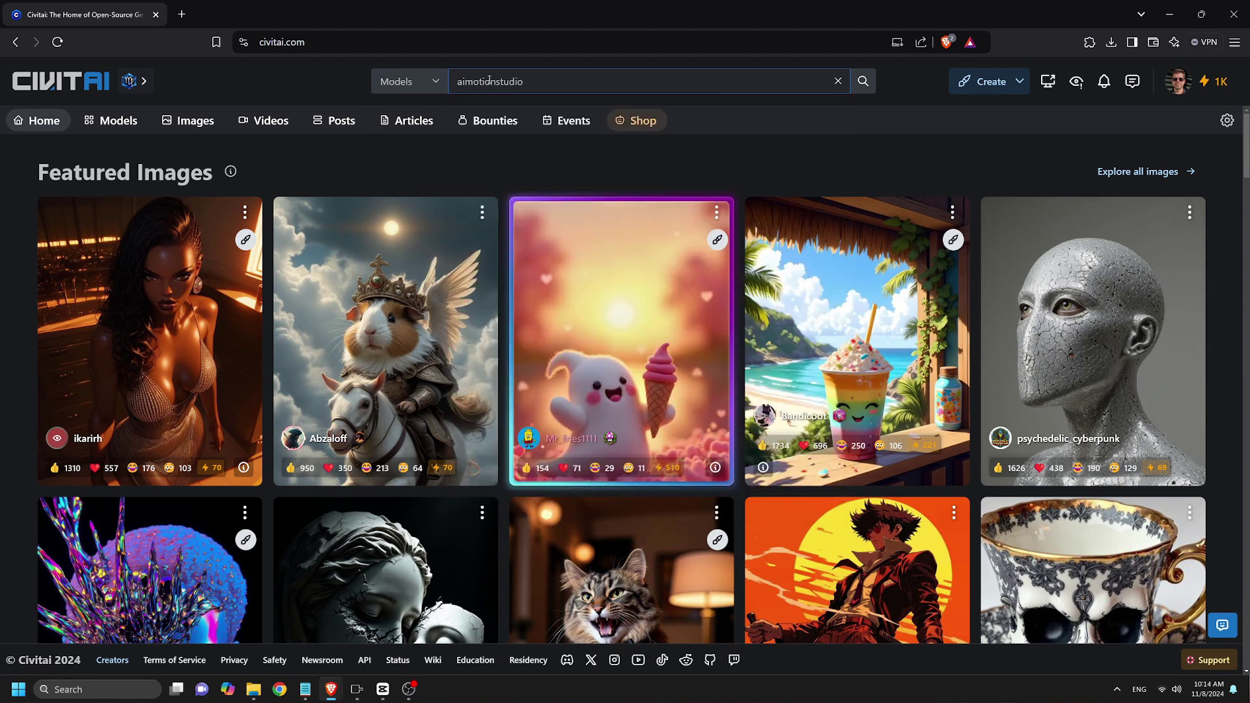
left_click(625, 502)
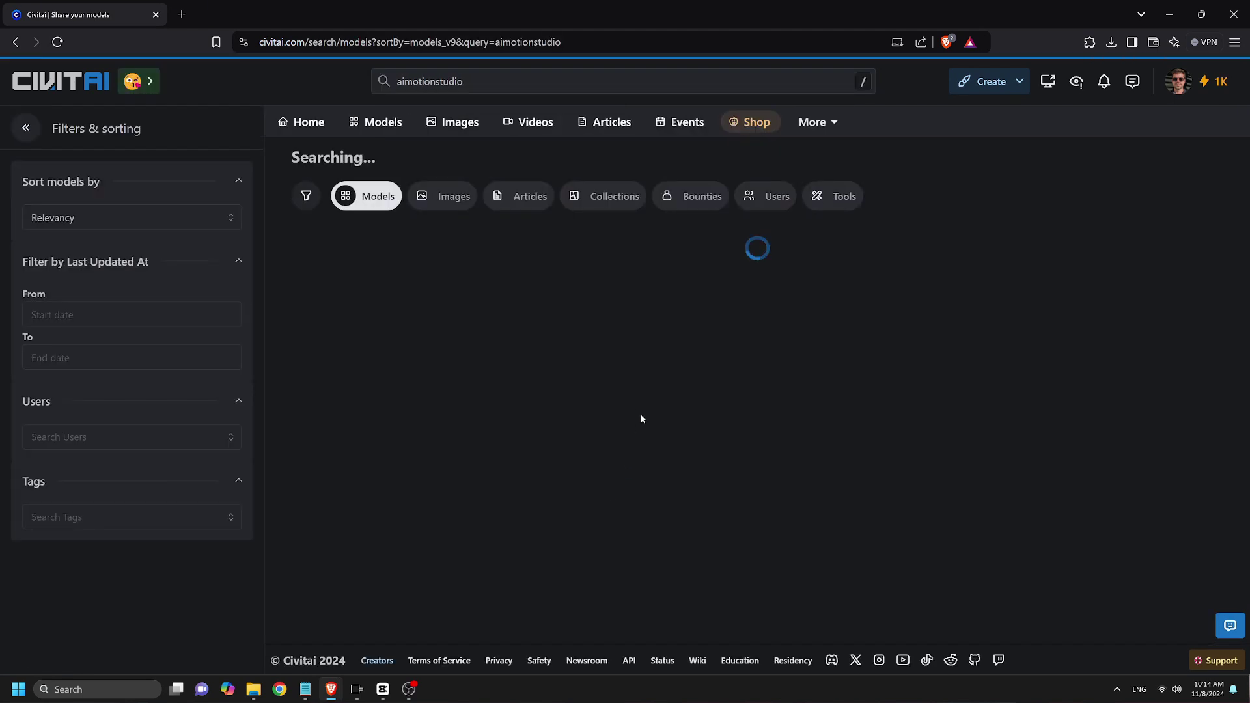
scroll(642, 418, "down", 6)
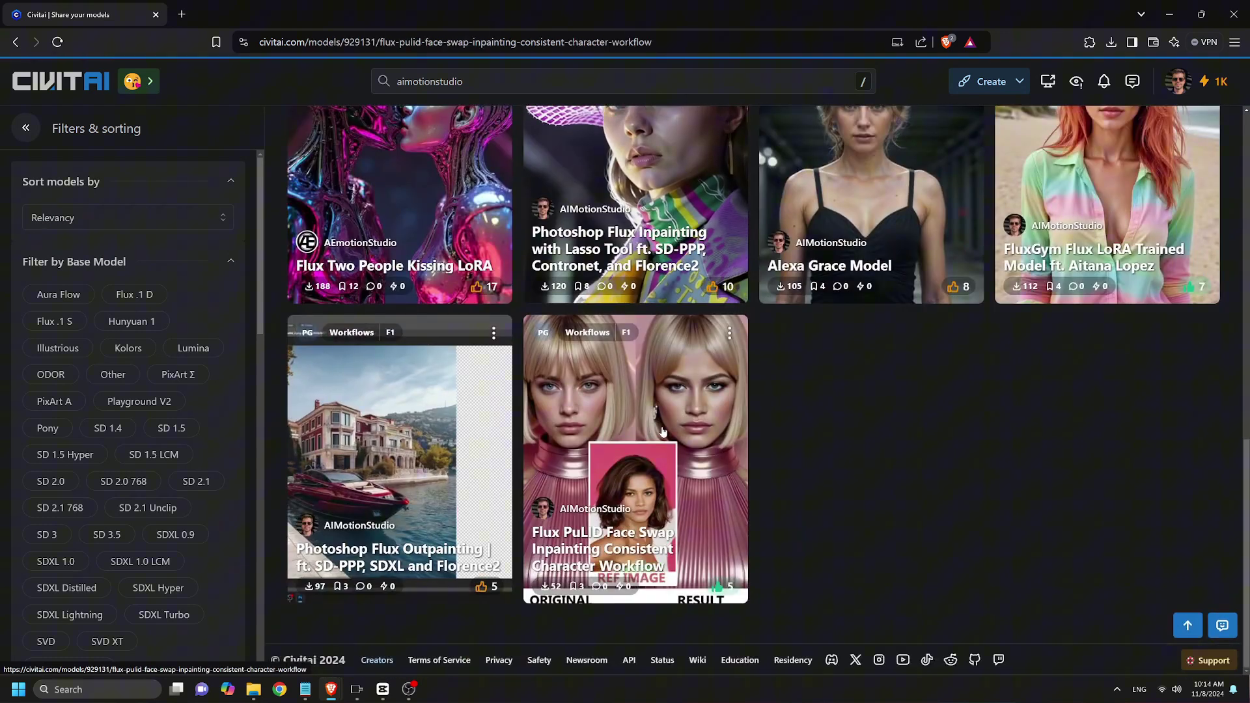
left_click(663, 431)
left_click_drag(170, 160, 889, 160)
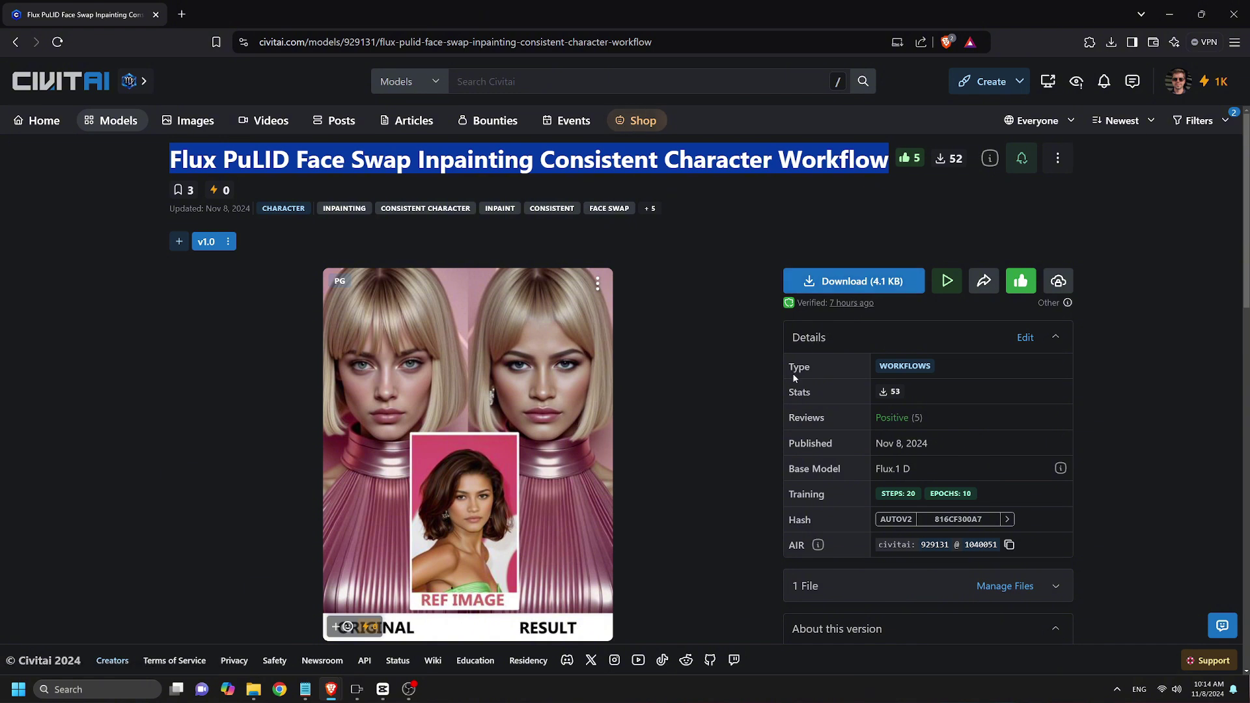
left_click(759, 319)
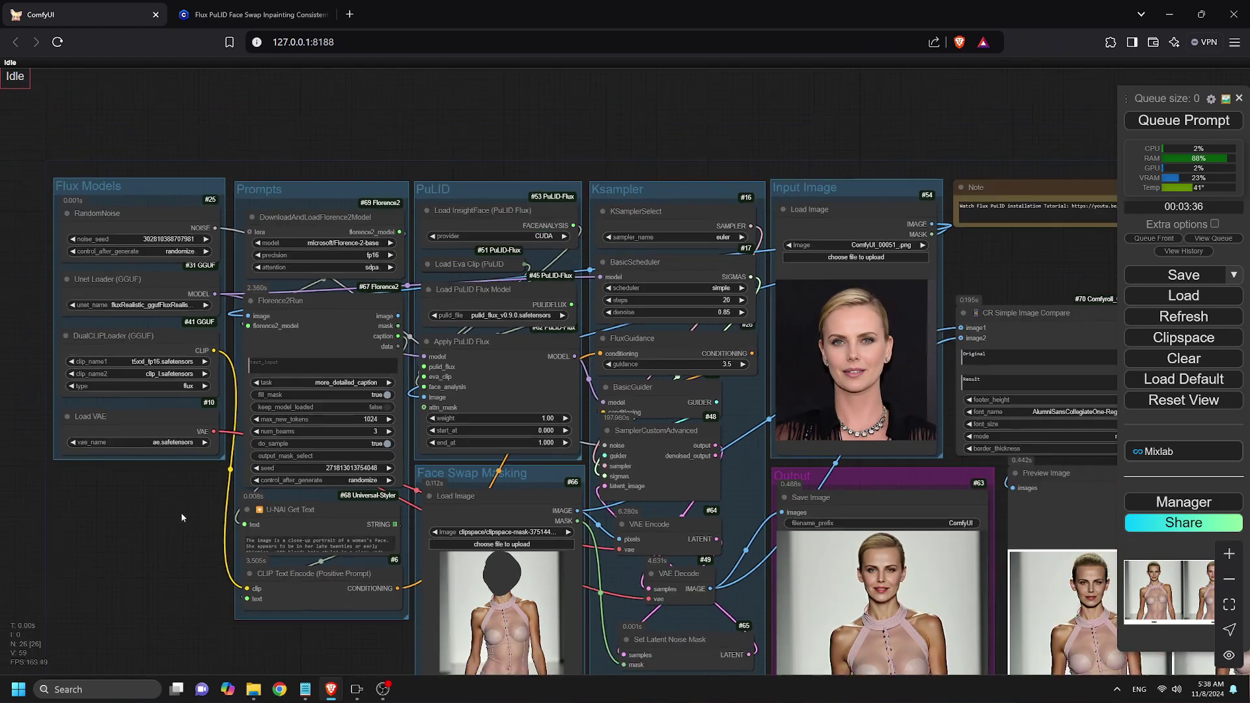
scroll(181, 513, "down", 1)
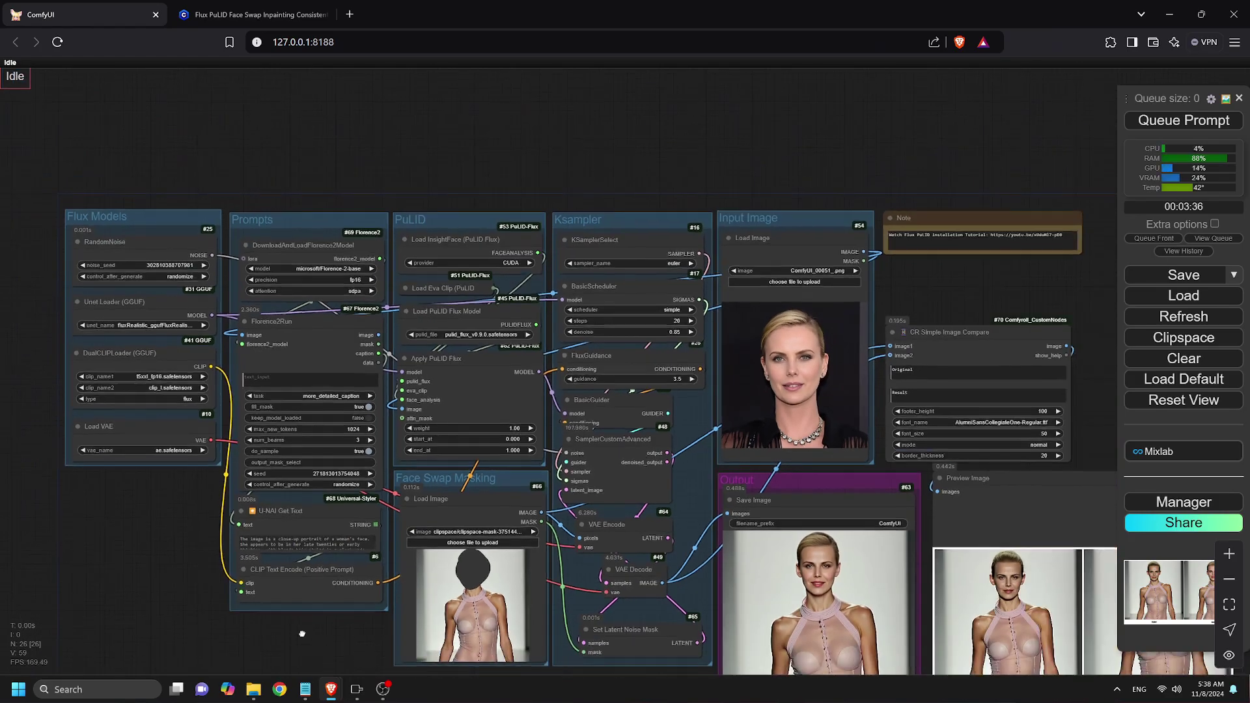
left_click_drag(389, 642, 339, 536)
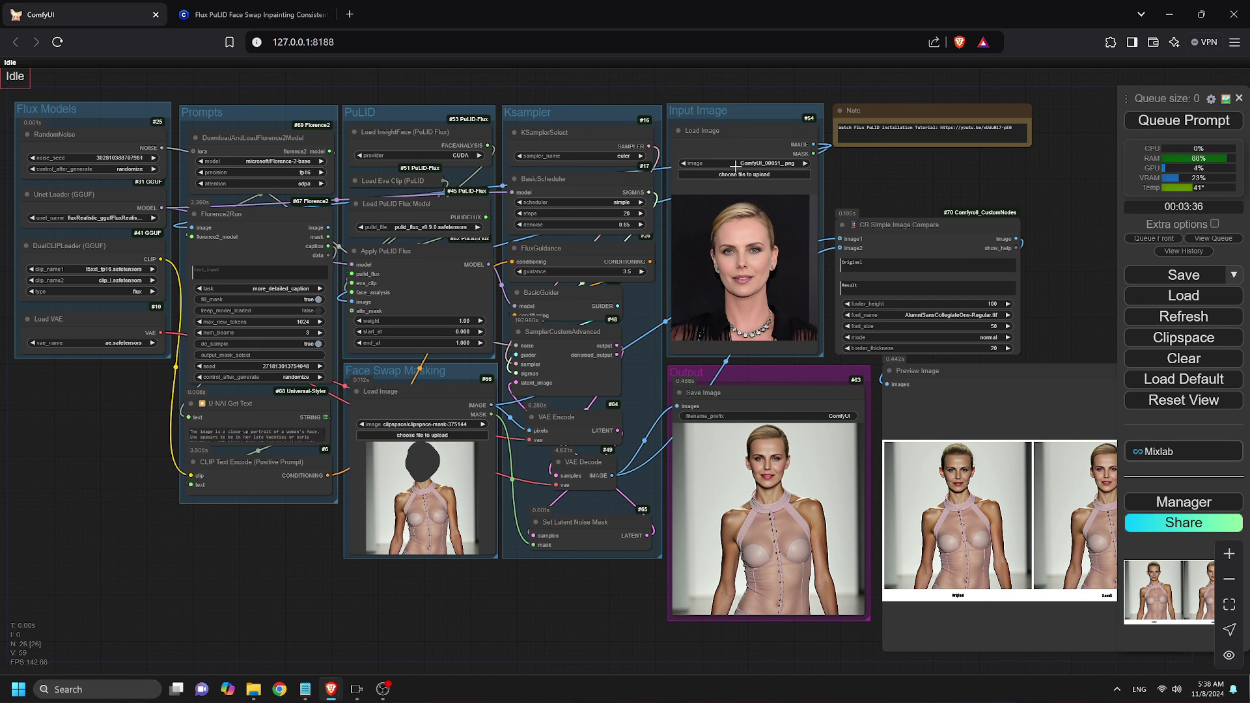
scroll(417, 456, "up", 1)
right_click(415, 467)
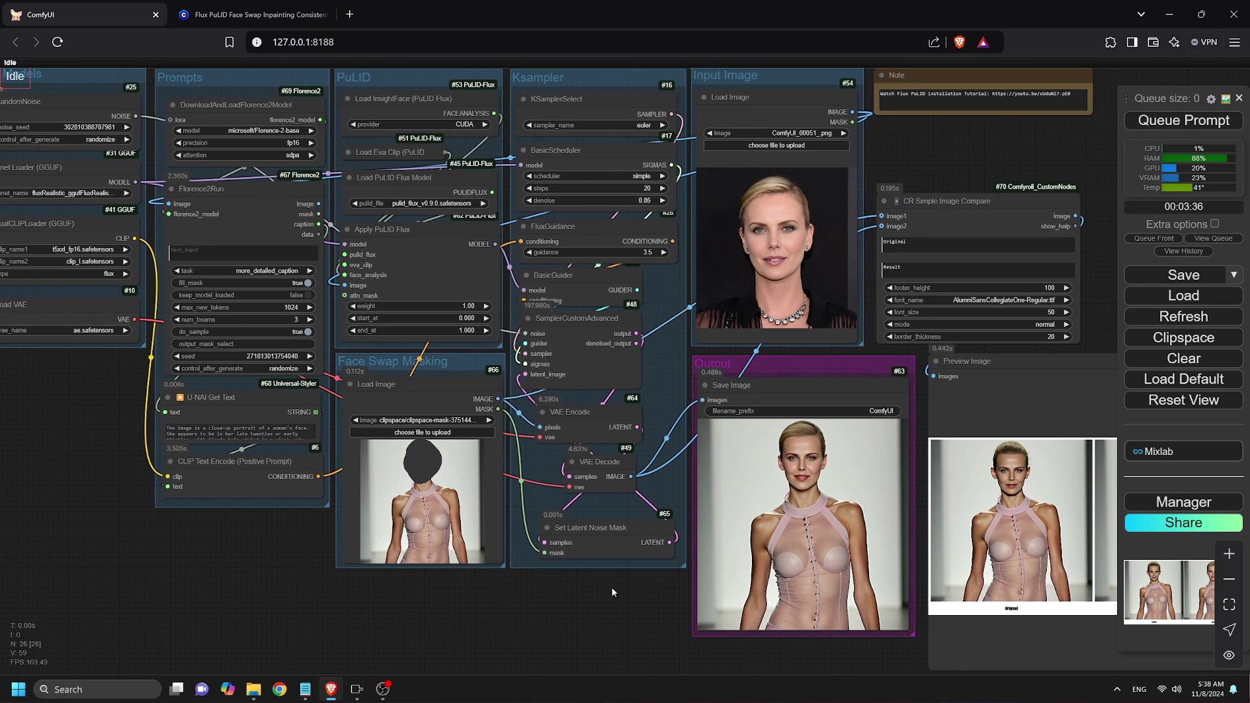
scroll(615, 607, "down", 4)
left_click_drag(615, 607, 542, 540)
scroll(697, 521, "up", 9)
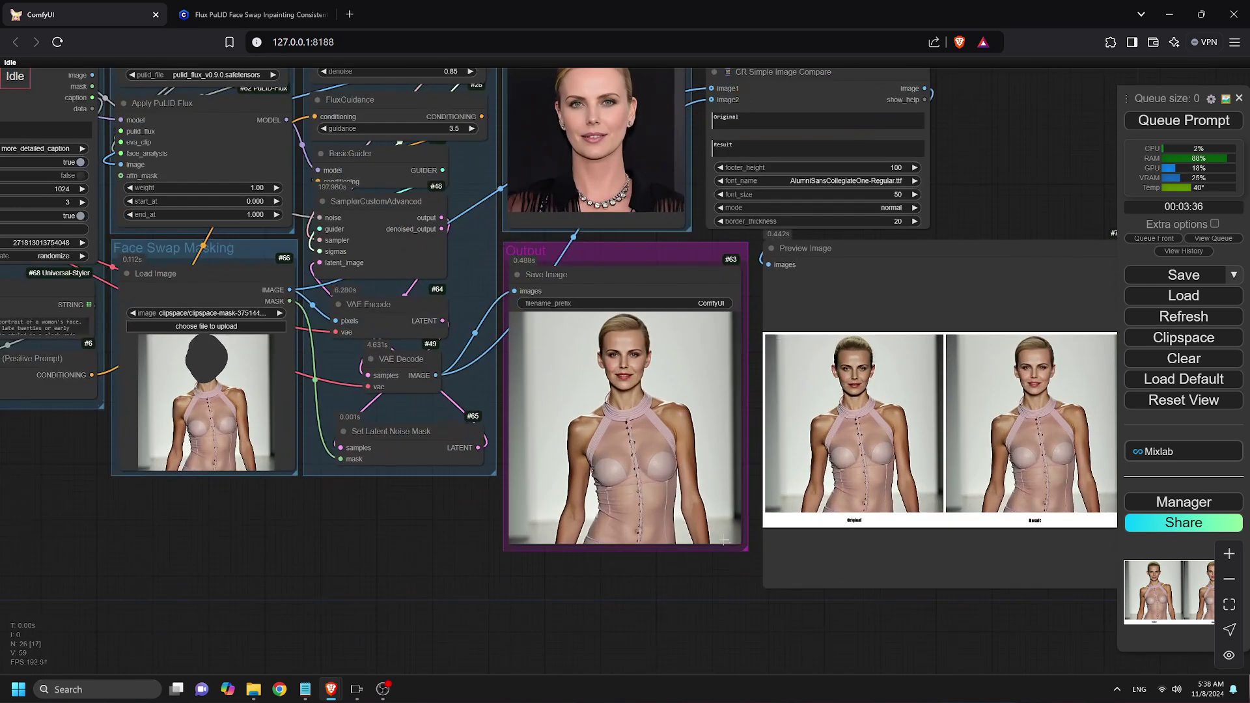
left_click_drag(678, 594, 292, 566)
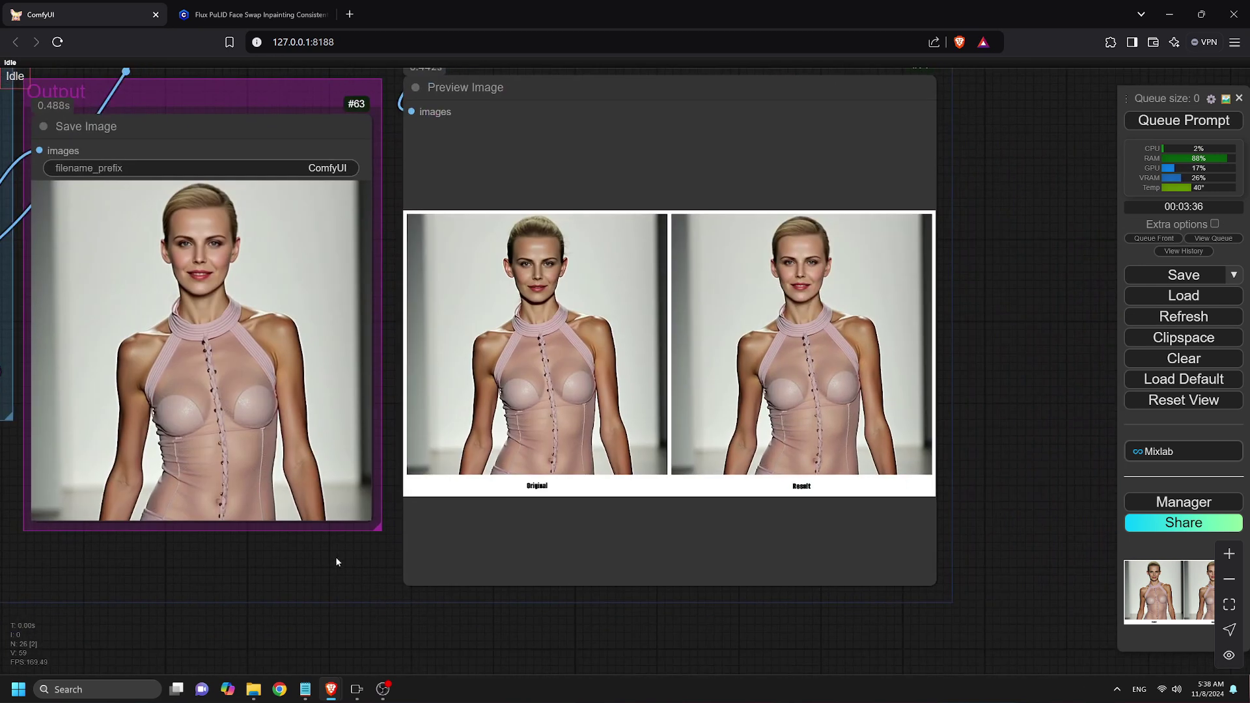
scroll(623, 286, "up", 4)
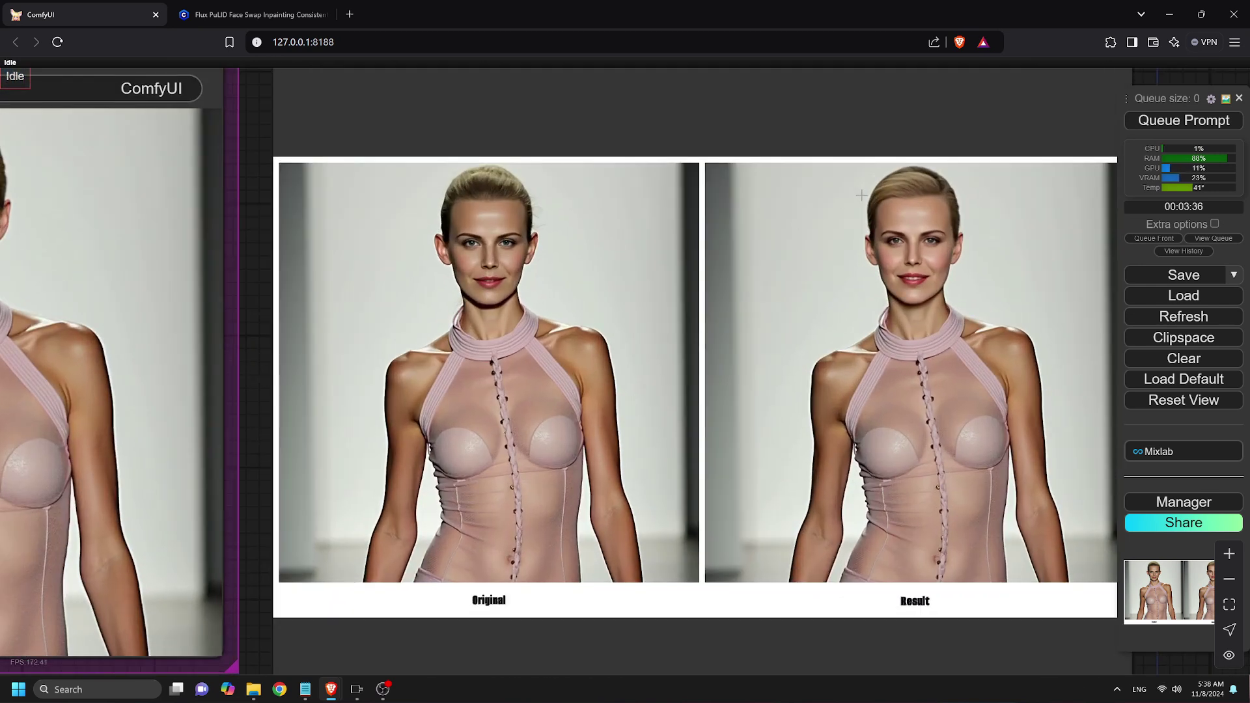
scroll(909, 222, "down", 10)
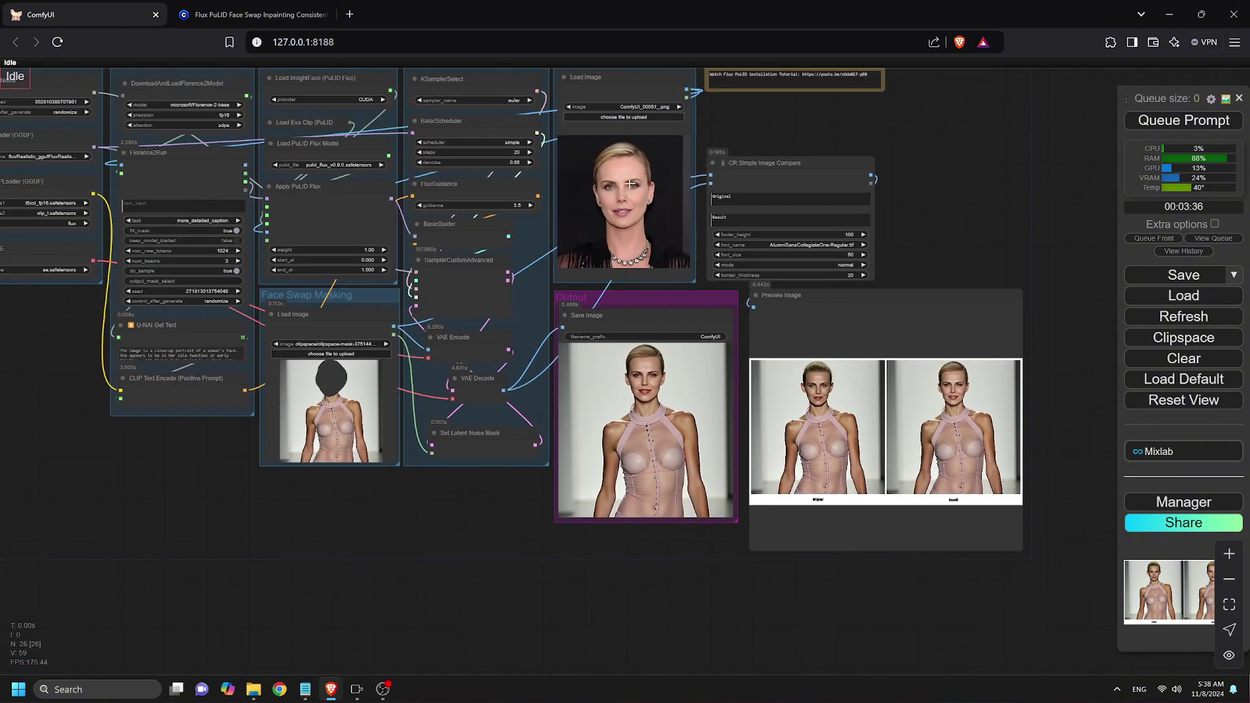
scroll(605, 151, "down", 2)
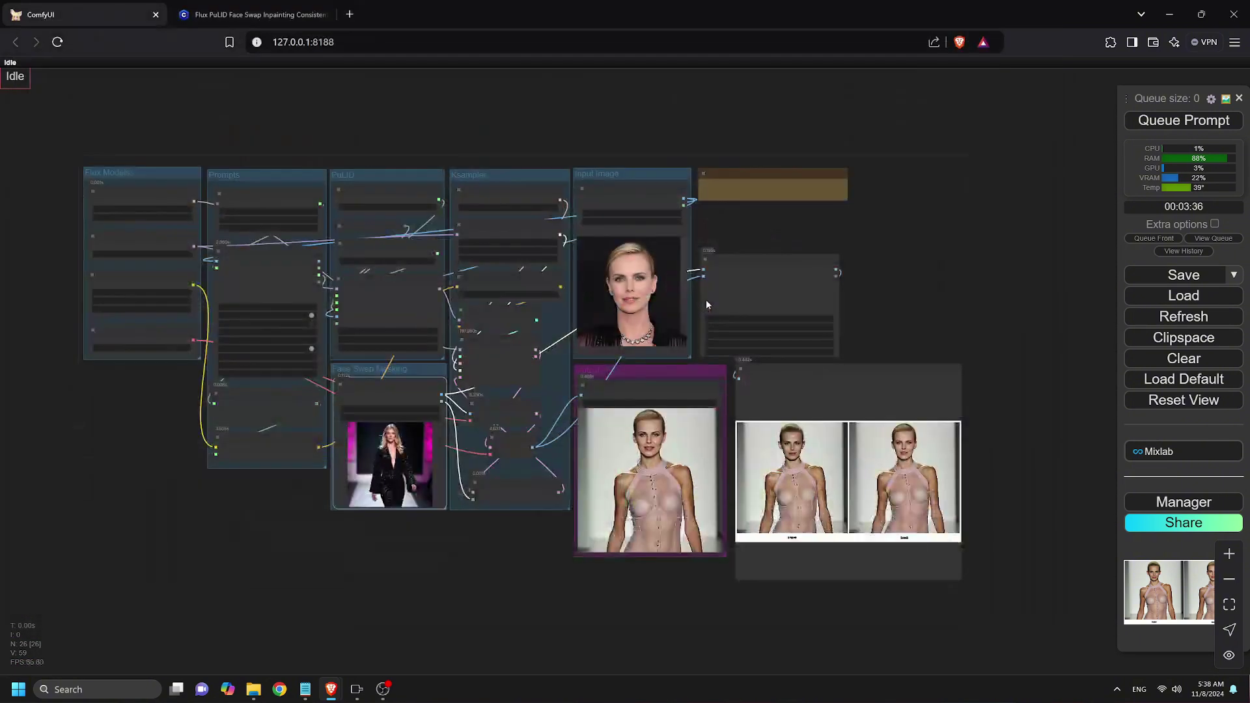
Upload ComfyUI_00054_ as the new reference face in the Input Image node.
scroll(706, 300, "up", 2)
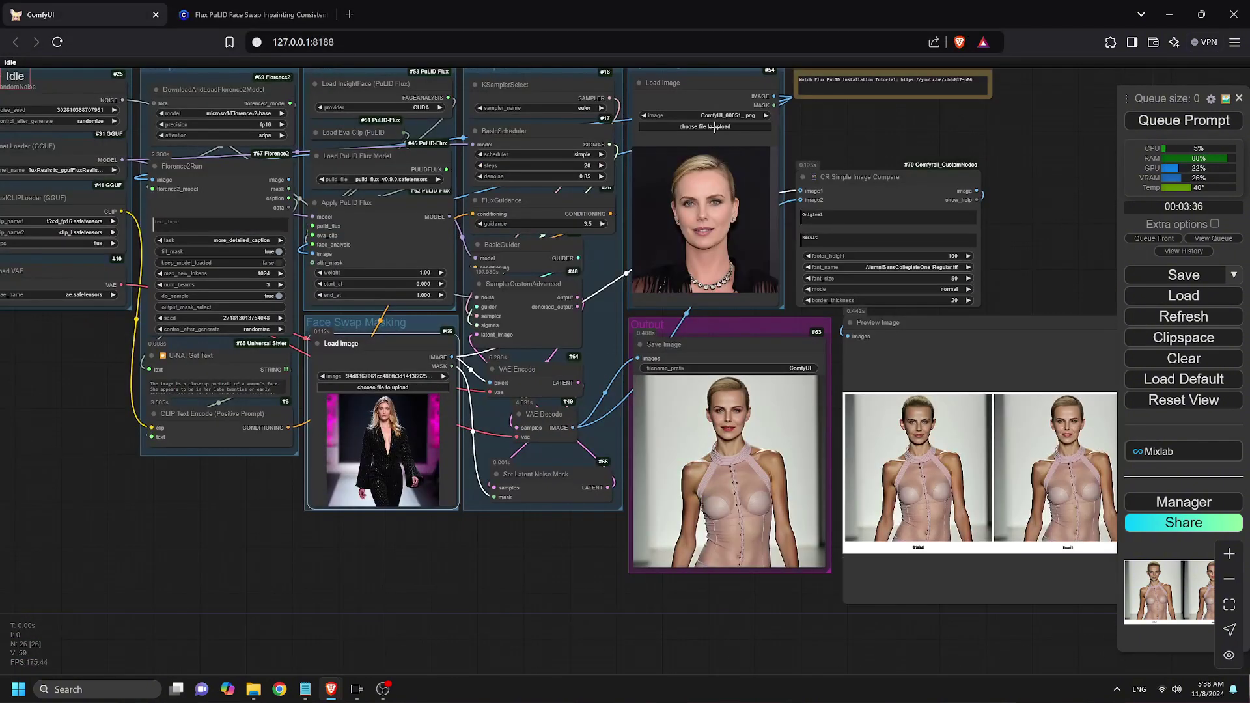
left_click(717, 129)
left_click(518, 253)
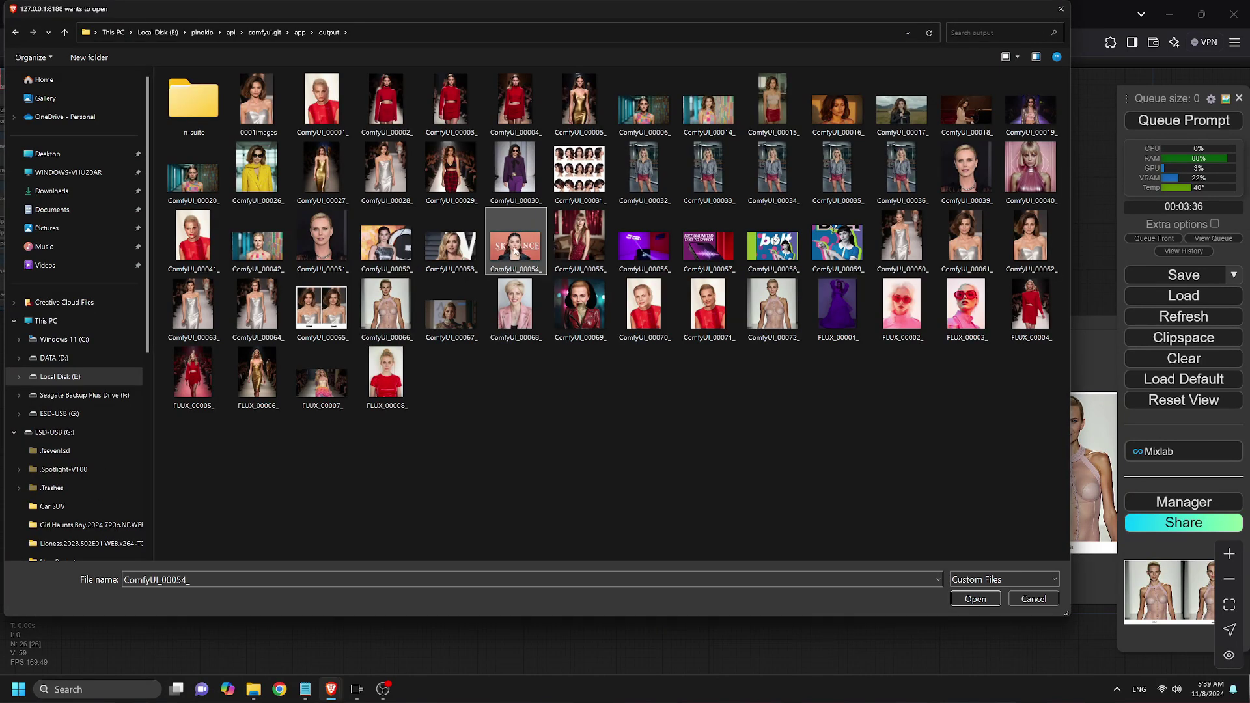
double_click(515, 253)
Mask the black-jumpsuit runway model's hair and face in the MaskEditor and save it to the node.
left_click_drag(515, 252, 442, 296)
scroll(390, 508, "up", 3)
right_click(280, 402)
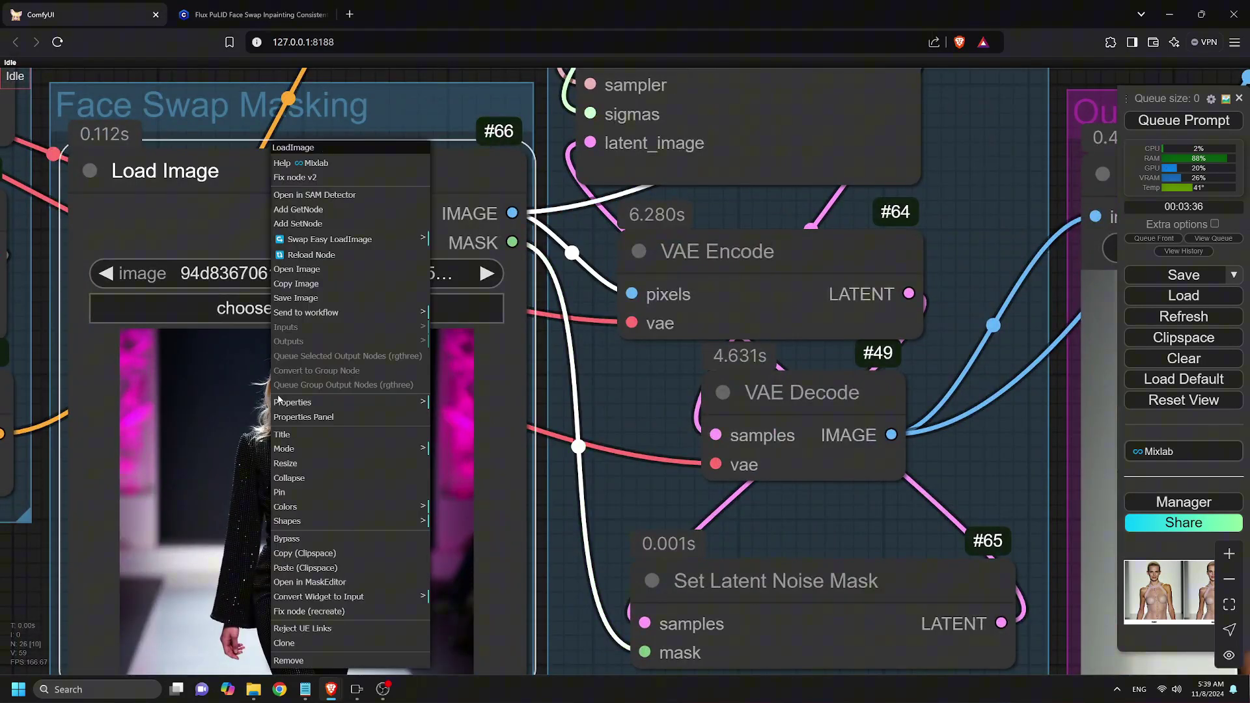
left_click(309, 581)
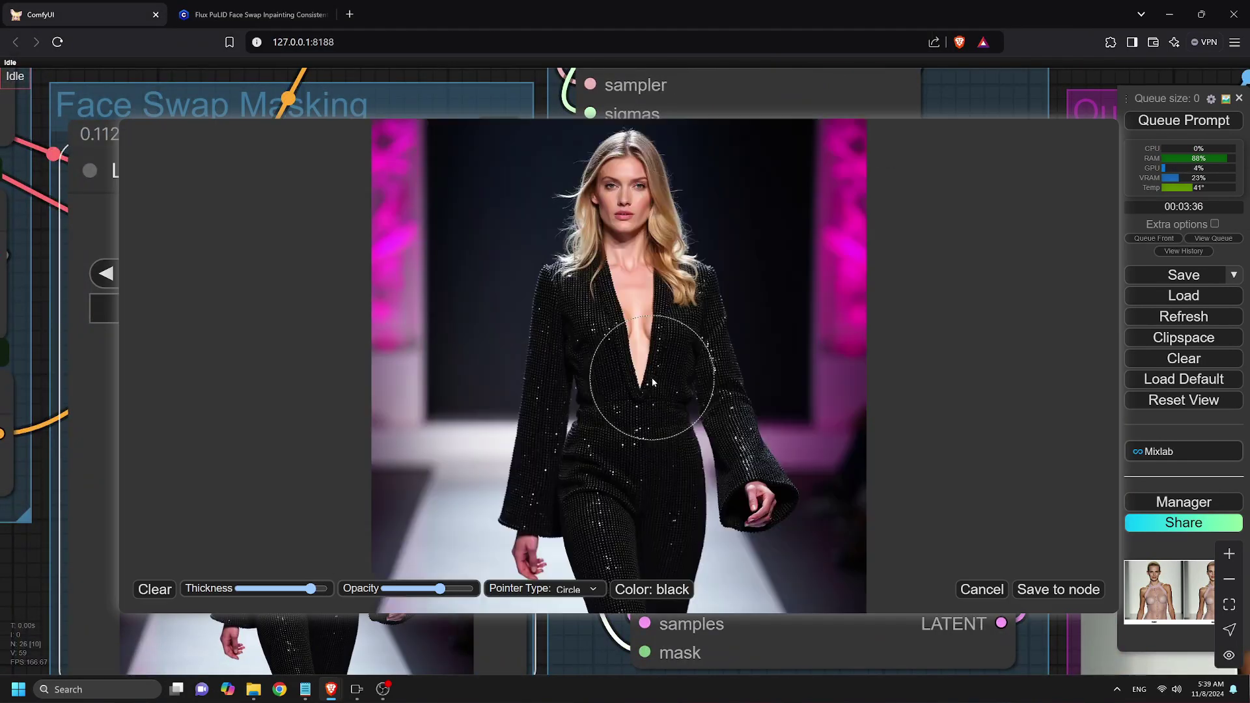
scroll(612, 202, "up", 2)
left_click(629, 166)
mouse_move(588, 224)
left_mouse_down()
mouse_move(638, 182)
mouse_move(646, 222)
mouse_move(628, 219)
mouse_move(645, 226)
mouse_move(641, 193)
mouse_move(623, 217)
mouse_move(643, 188)
left_mouse_up()
left_click(1058, 589)
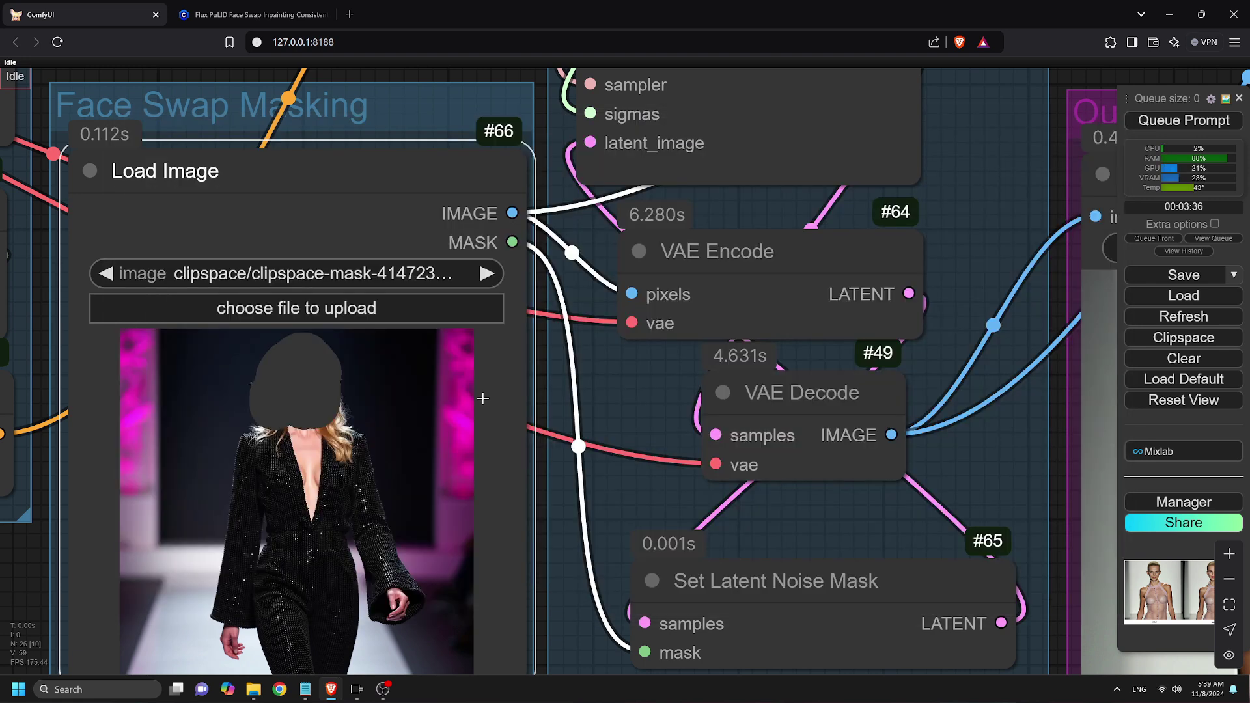
Queue the workflow and review the generated face-swap result.
scroll(494, 499, "down", 10)
left_click(1193, 123)
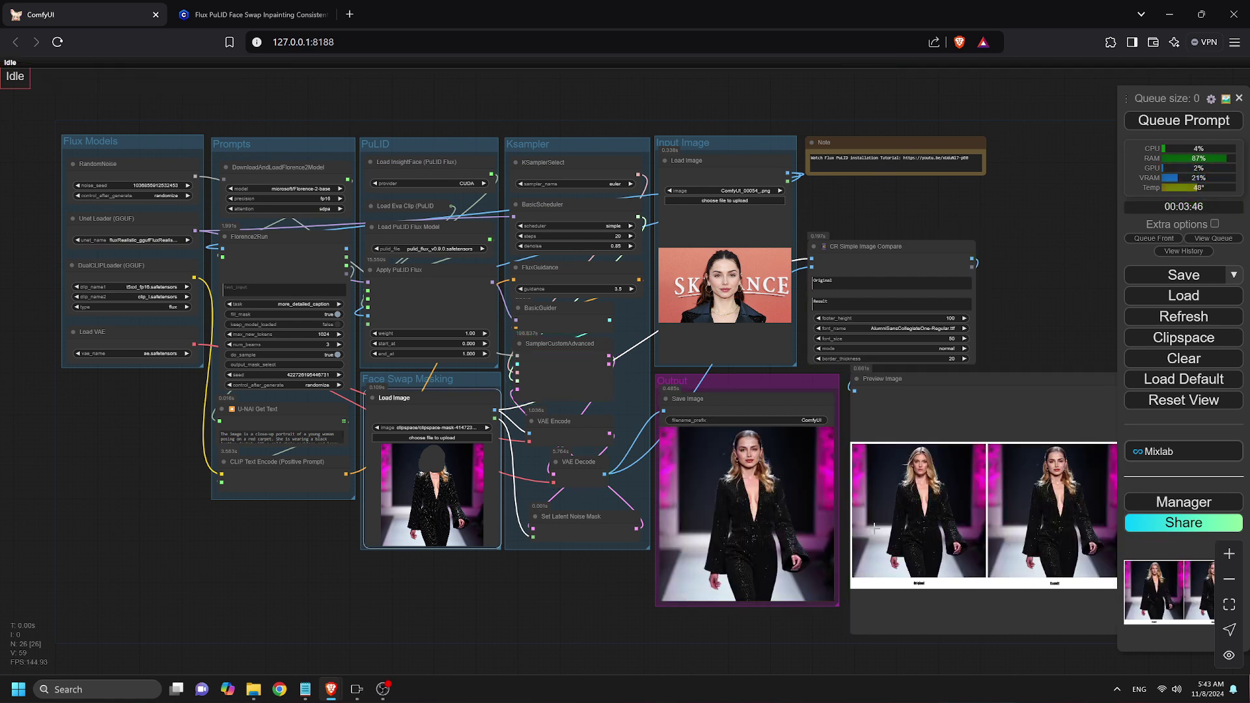
scroll(782, 456, "up", 8)
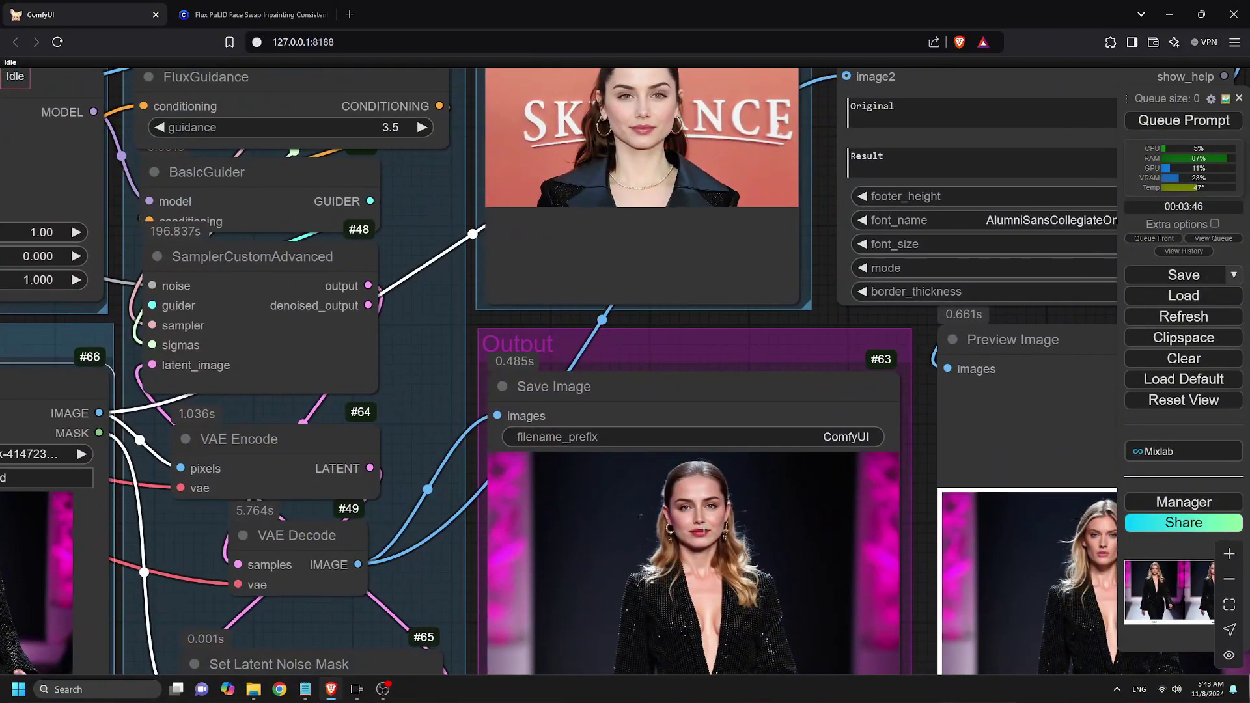
scroll(765, 377, "down", 2)
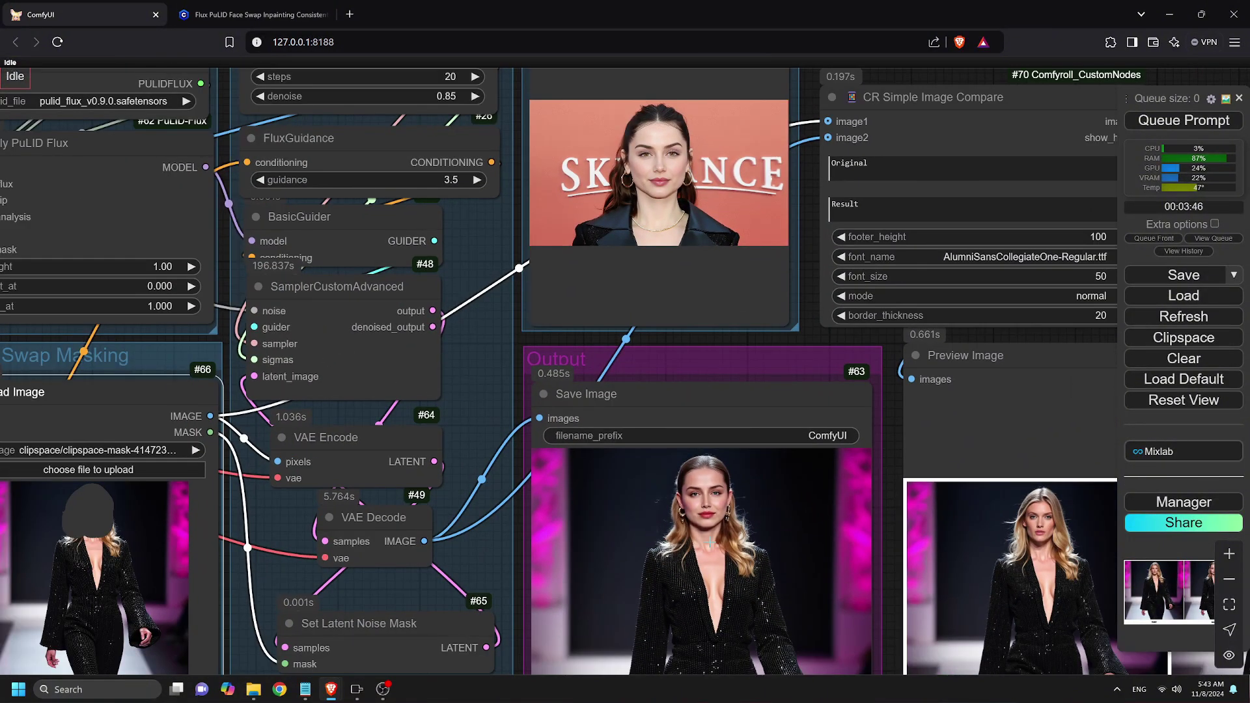
scroll(1032, 397, "down", 3)
scroll(716, 362, "up", 10)
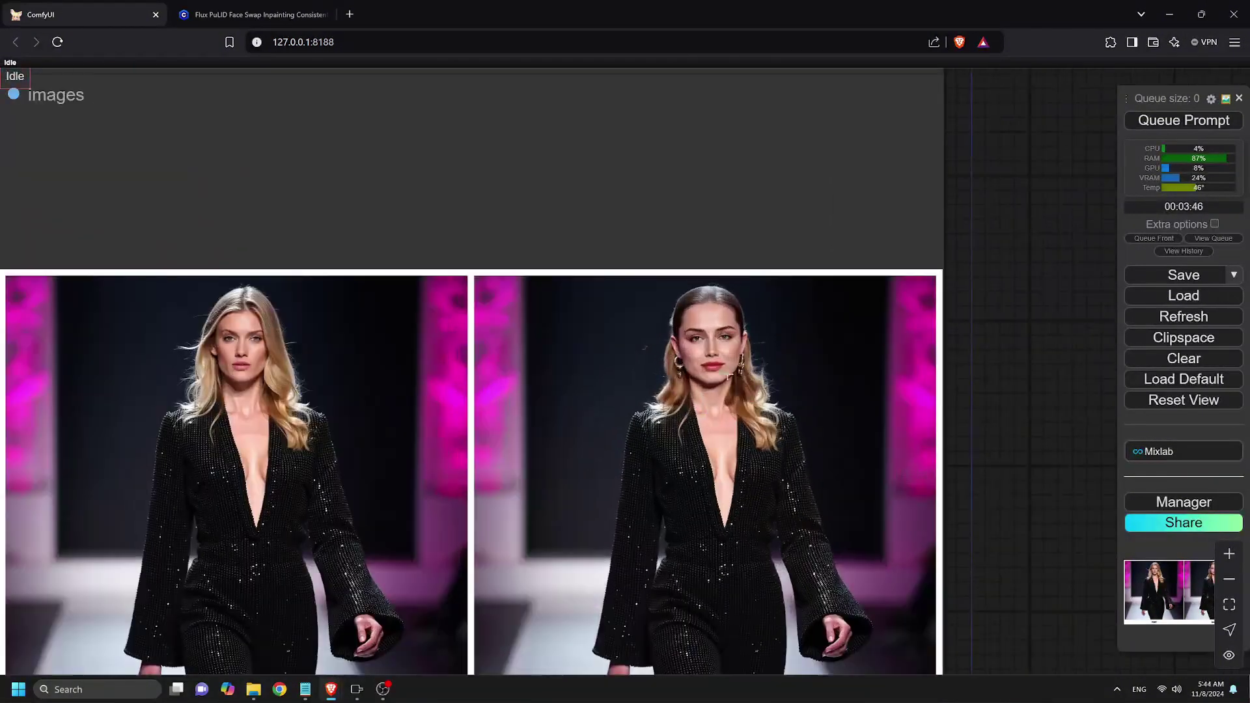
scroll(746, 434, "down", 6)
scroll(522, 456, "down", 2)
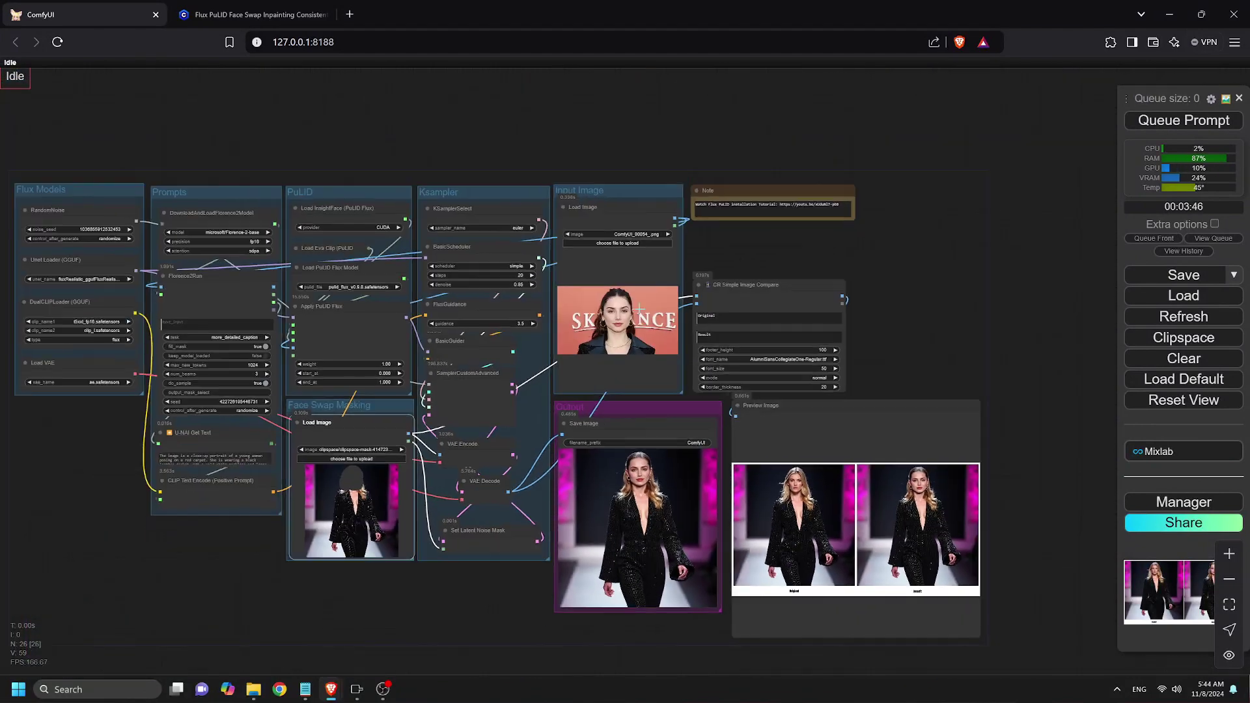
Load ComfyUI_00042 as the new target image.
scroll(417, 601, "up", 2)
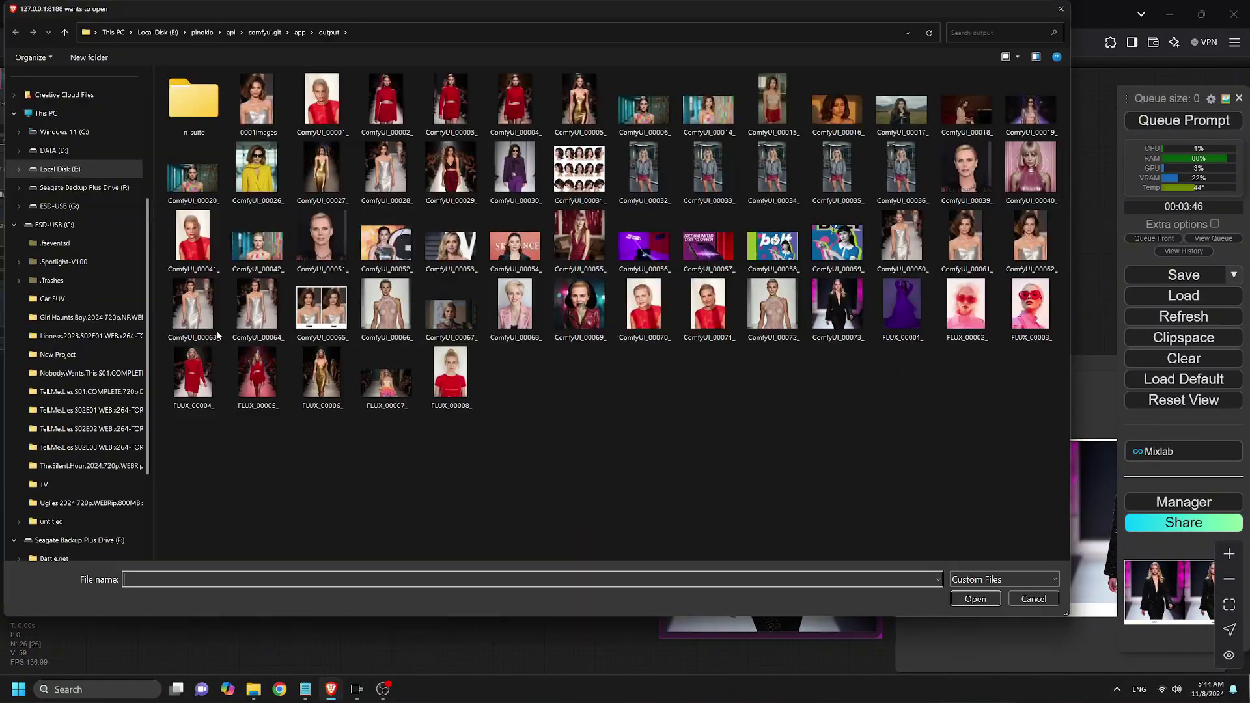
double_click(258, 246)
scroll(365, 391, "up", 5)
scroll(365, 391, "down", 3)
Mask the tiled-wall woman's head in the MaskEditor, save it to the node, and queue the run with Ctrl+Enter.
right_click(391, 365)
left_click(419, 582)
mouse_move(560, 214)
left_mouse_down()
mouse_move(625, 174)
mouse_move(620, 344)
mouse_move(607, 308)
mouse_move(658, 361)
mouse_move(696, 212)
left_mouse_up()
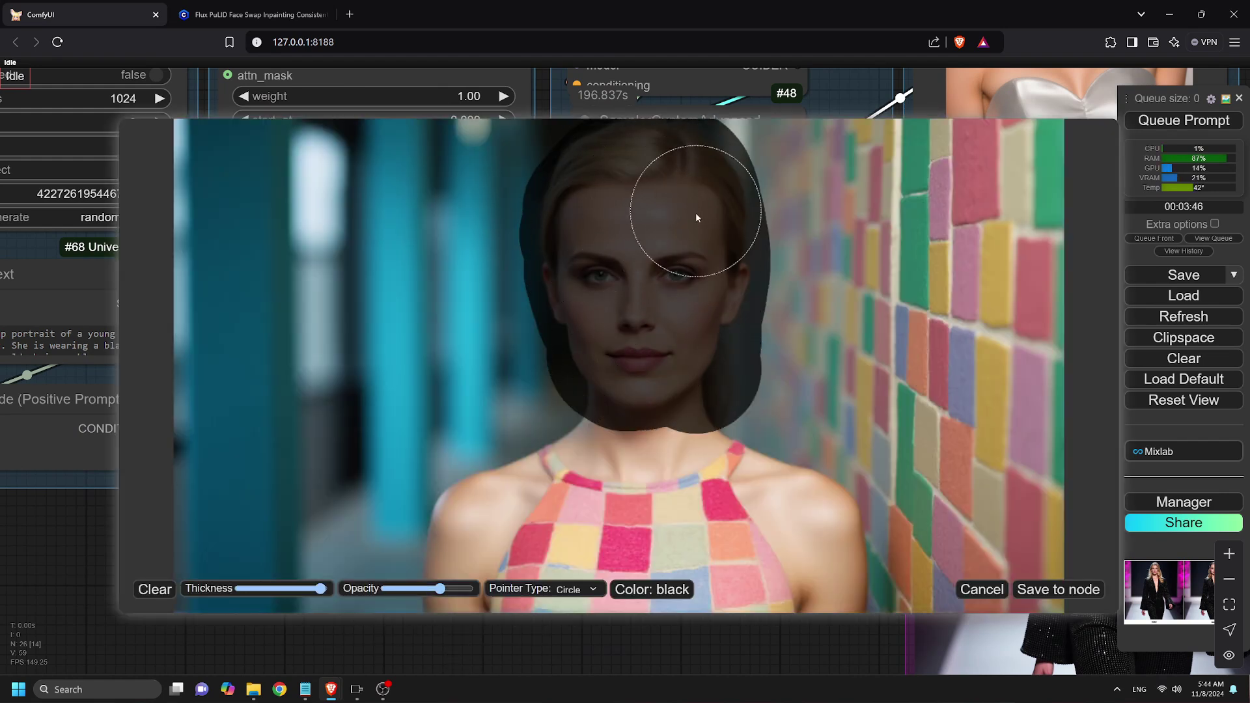
left_click(1060, 589)
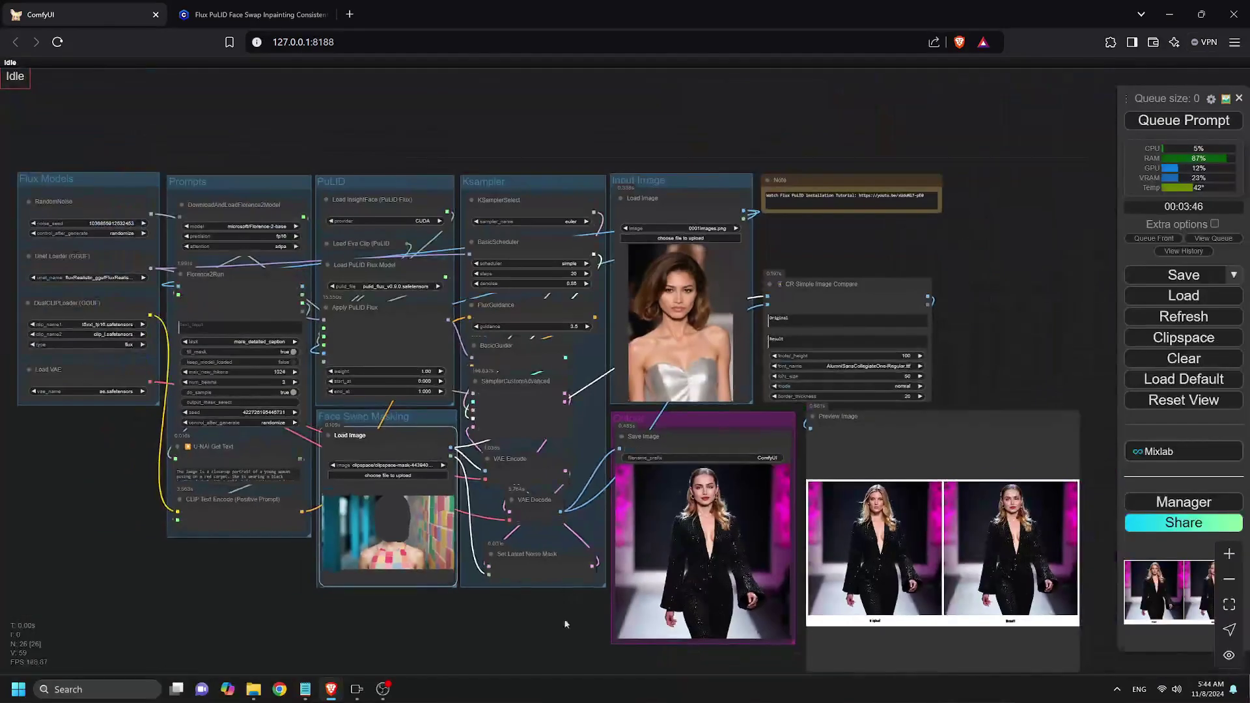
scroll(564, 619, "down", 3)
key("ctrl+Return")
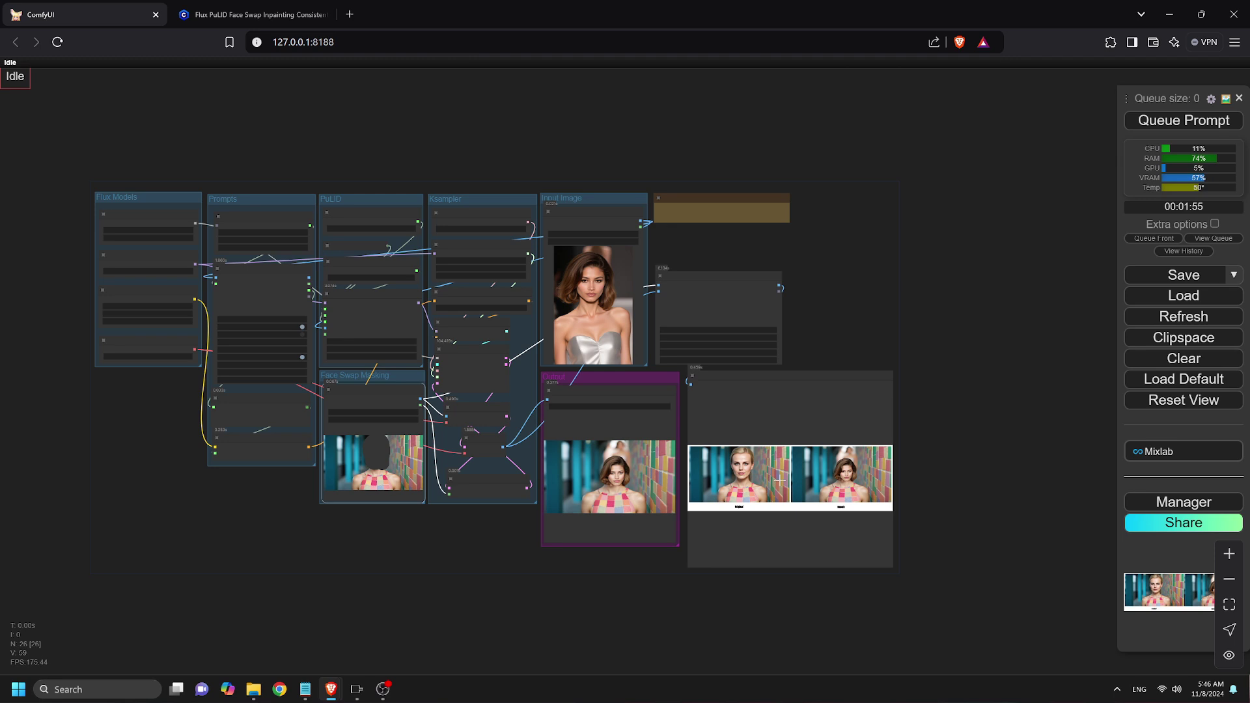
Set the BasicScheduler denoise to 0.65.
scroll(638, 507, "up", 3)
scroll(638, 507, "up", 4)
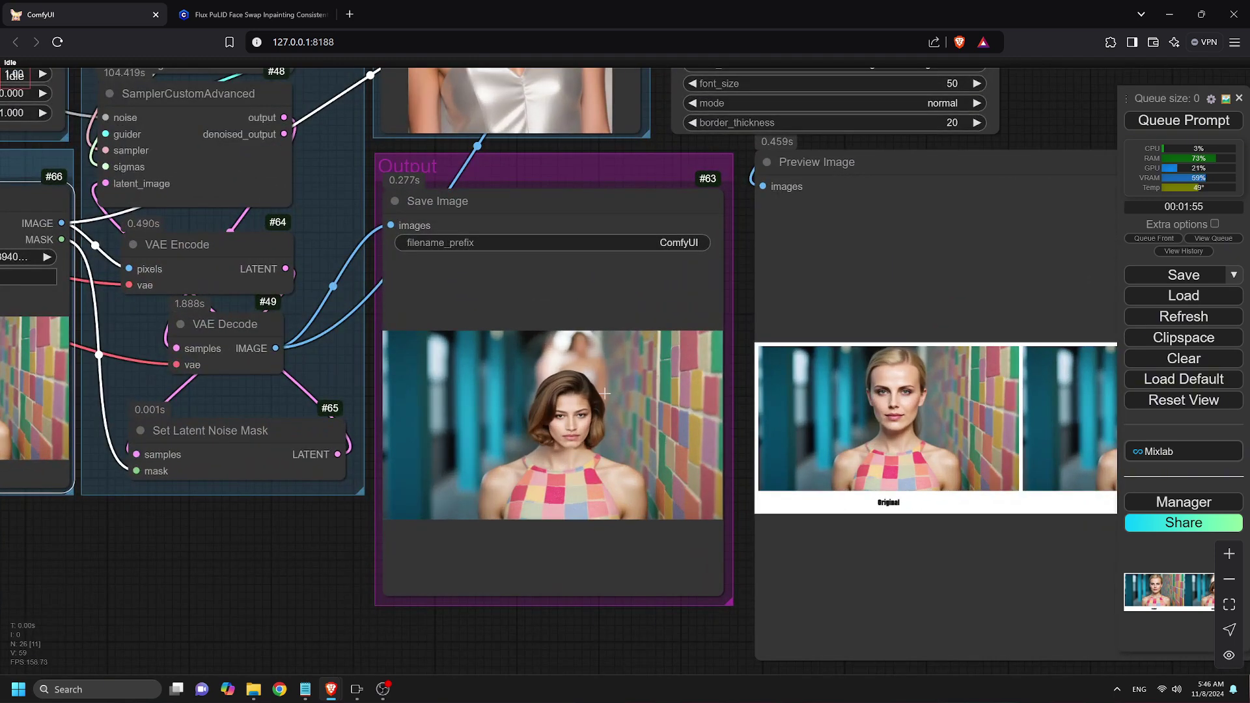
scroll(527, 473, "down", 6)
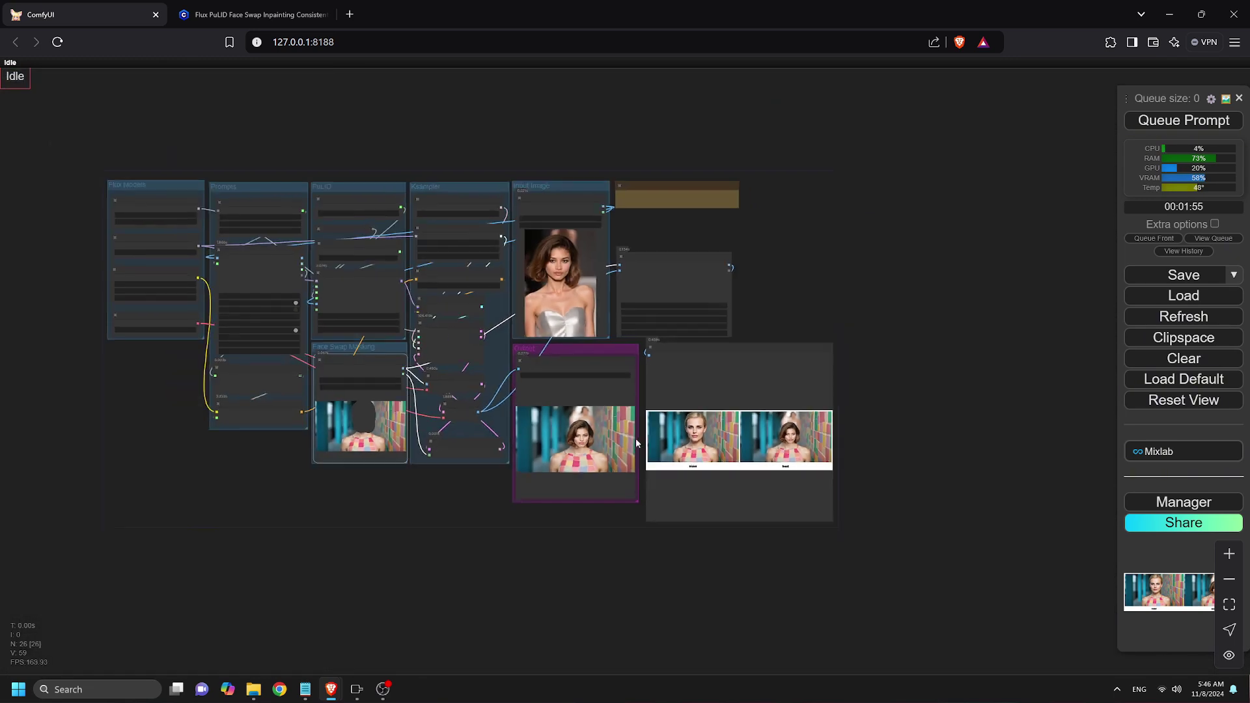
scroll(596, 400, "up", 5)
left_click(555, 219)
type("0.65")
scroll(698, 252, "down", 1)
key("Return")
Queue the workflow again to generate the new blonde face-swap result.
scroll(699, 252, "down", 3)
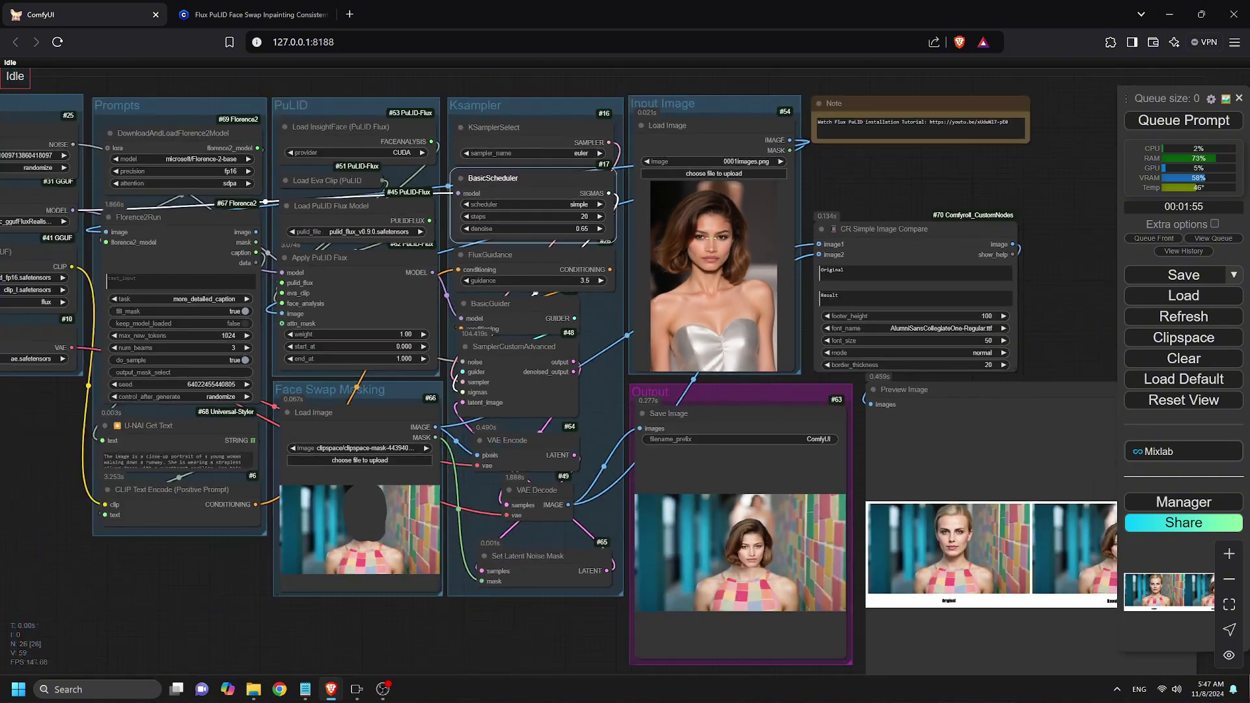
left_click(1179, 123)
scroll(513, 431, "down", 6)
scroll(513, 432, "up", 3)
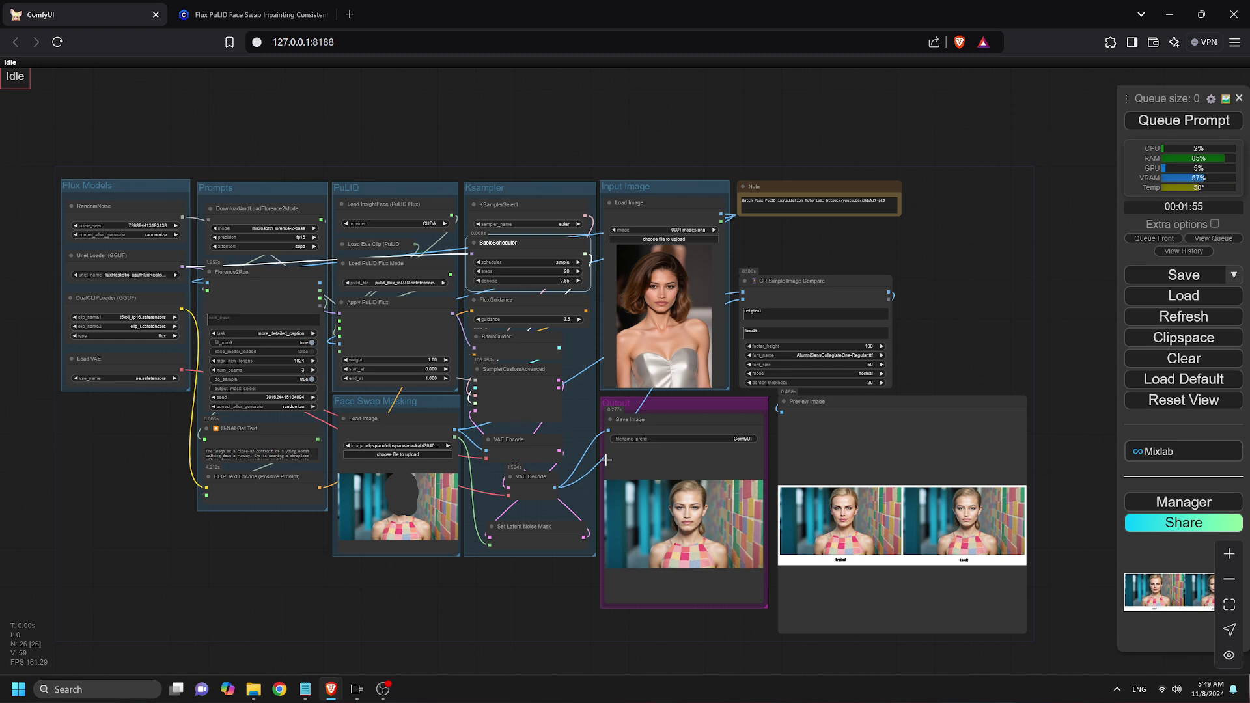
Navigate the canvas to inspect the Original/Result comparison and the Prompts, PuLID and KSampler groups.
scroll(716, 537, "up", 7)
scroll(682, 498, "up", 7)
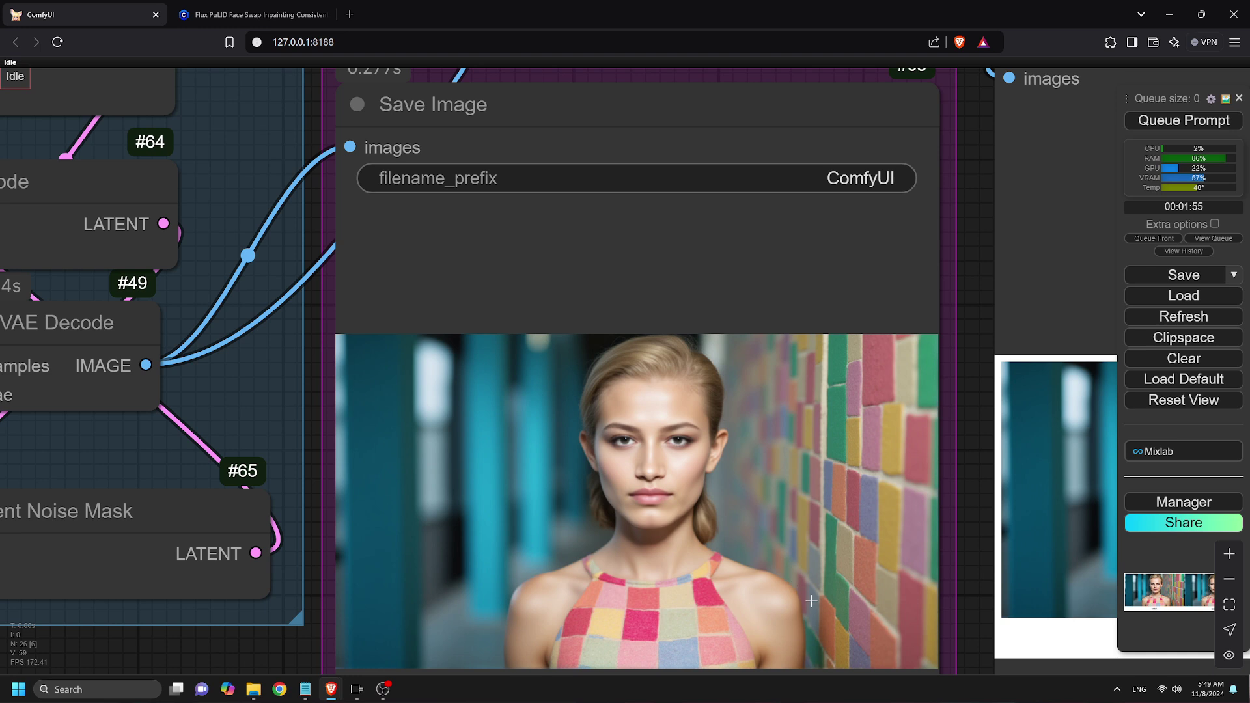
scroll(450, 447, "down", 6)
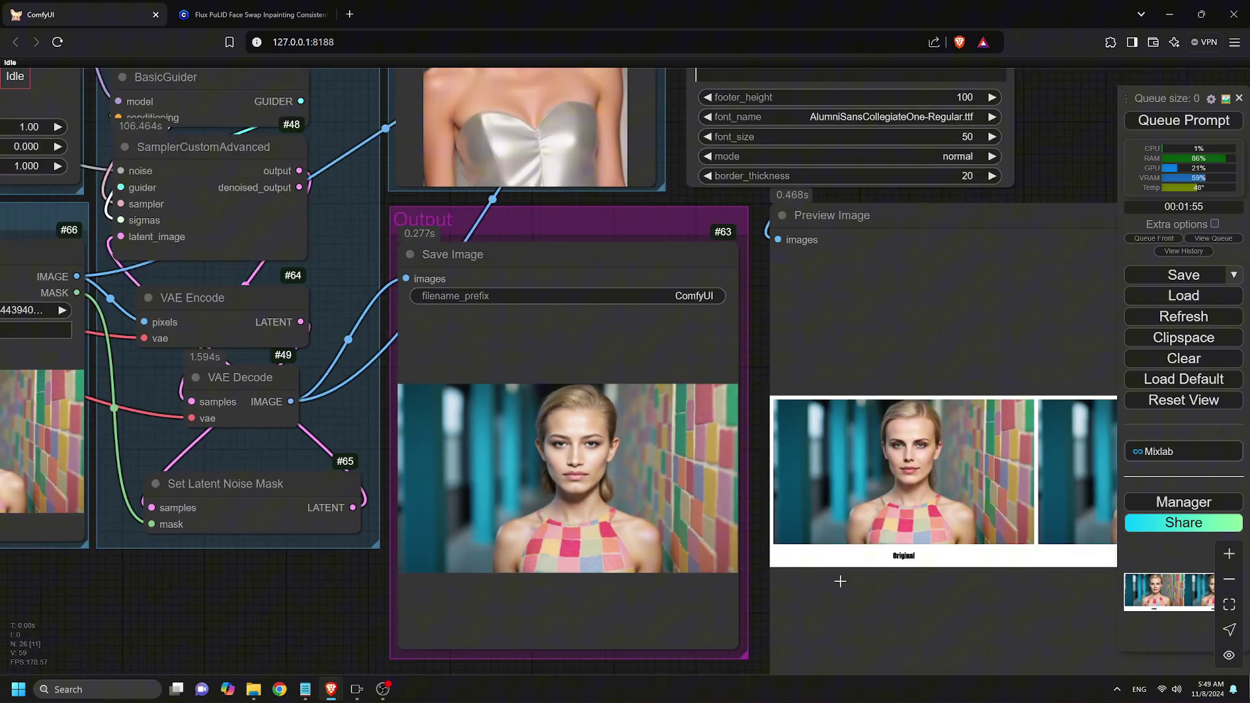
scroll(851, 586, "down", 2)
left_click_drag(1042, 206, 710, 75)
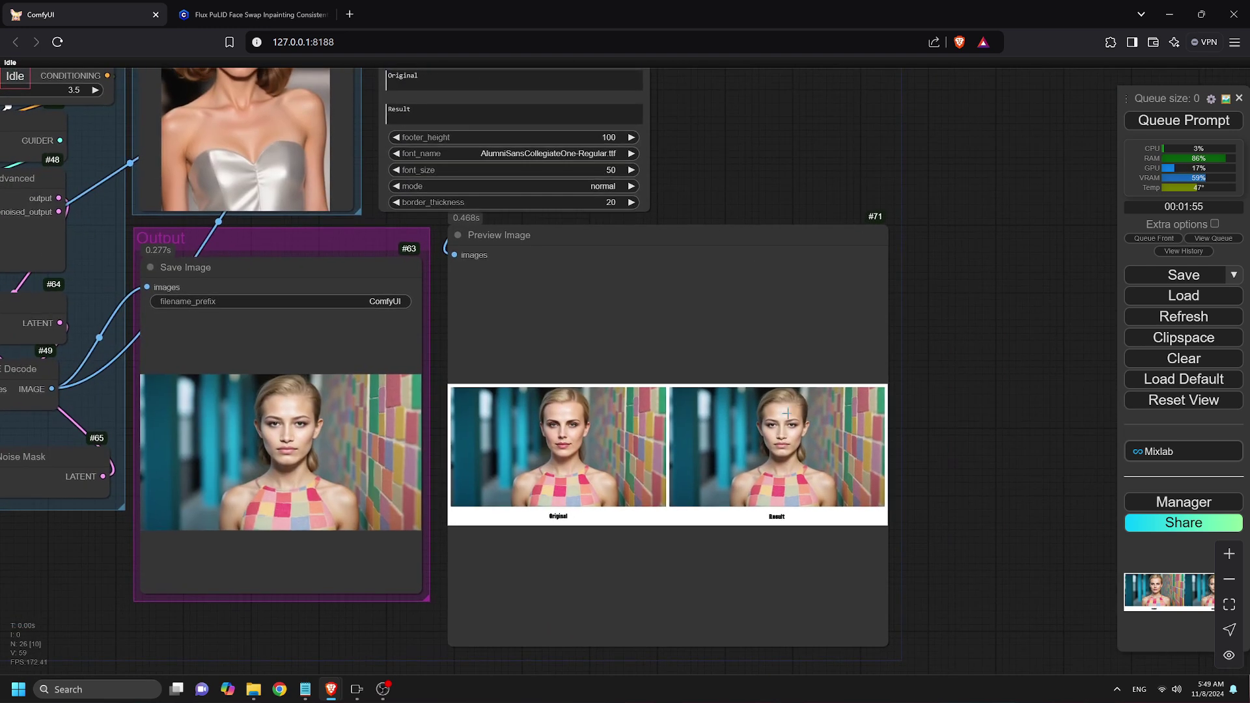
scroll(795, 424, "up", 4)
scroll(801, 415, "up", 1)
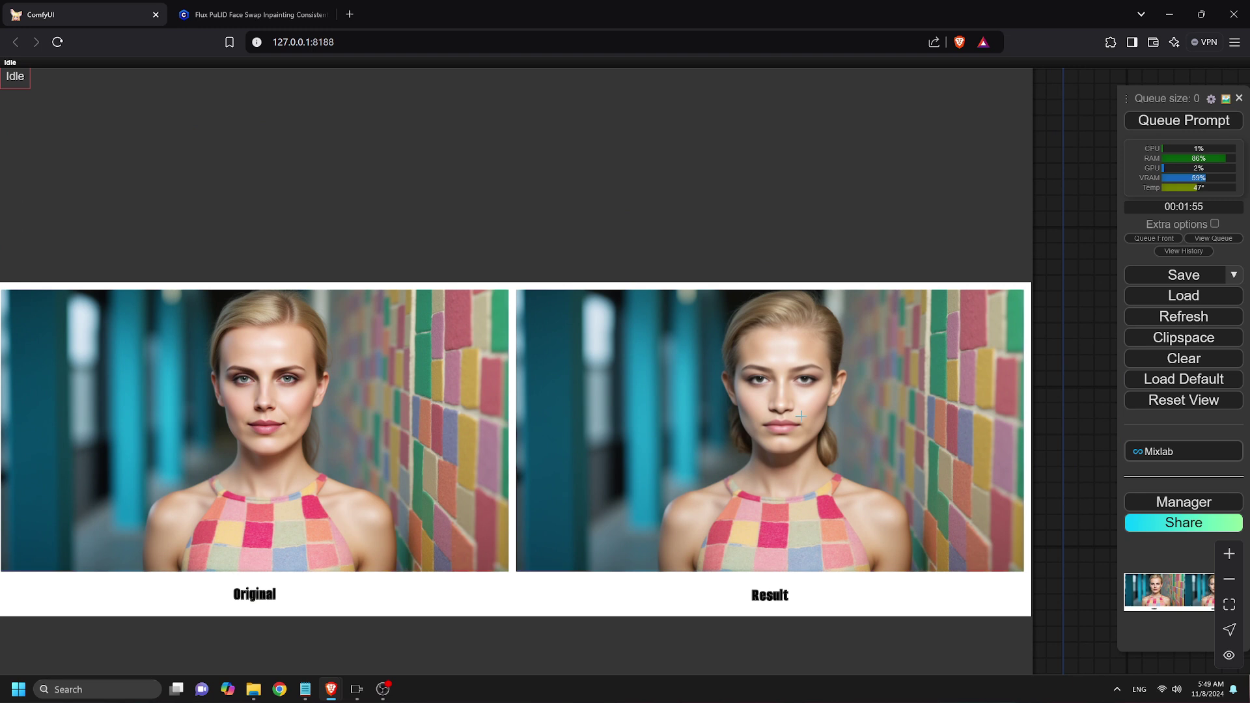
scroll(788, 470, "down", 10)
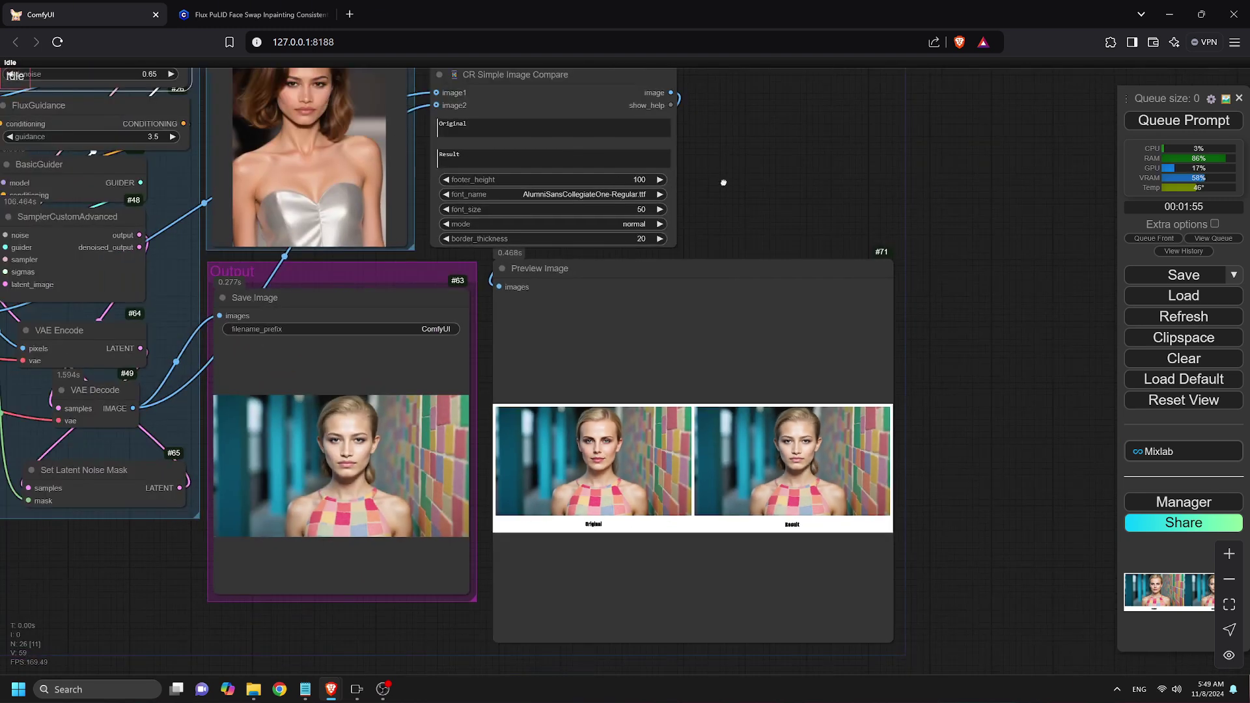
left_click_drag(724, 183, 939, 276)
scroll(844, 244, "down", 3)
scroll(939, 276, "down", 2)
scroll(643, 240, "up", 1)
scroll(642, 240, "up", 4)
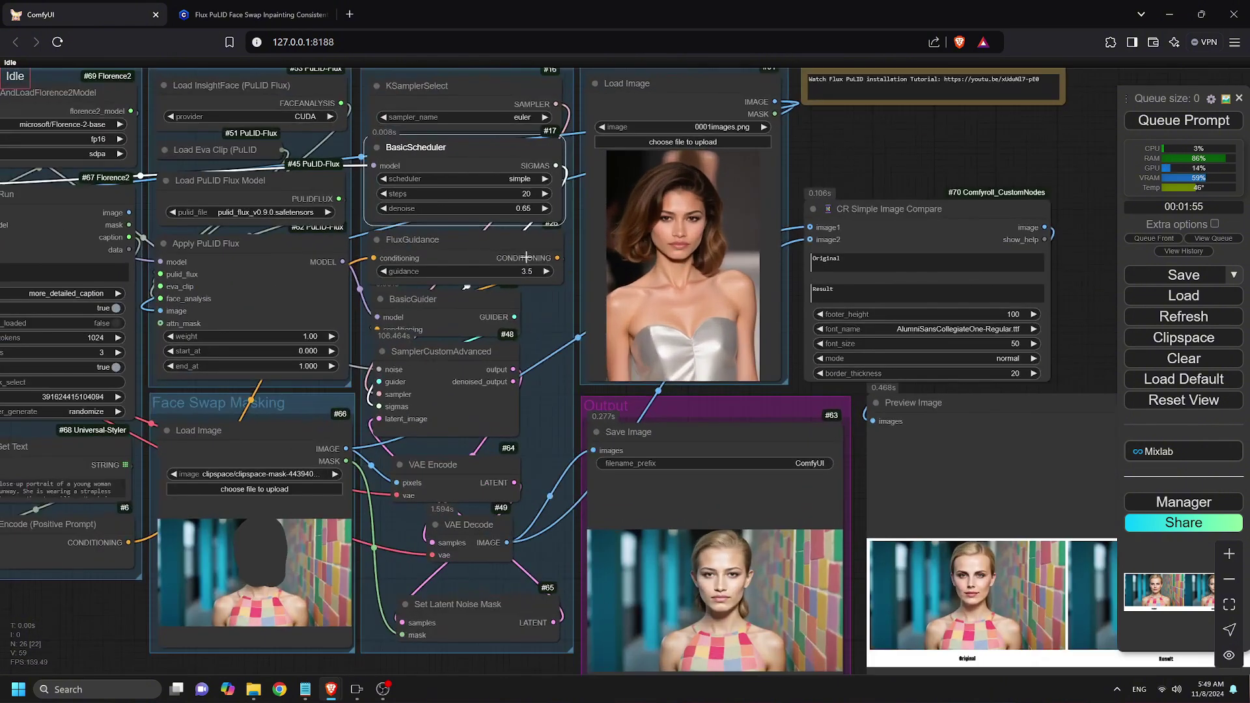
scroll(619, 291, "down", 5)
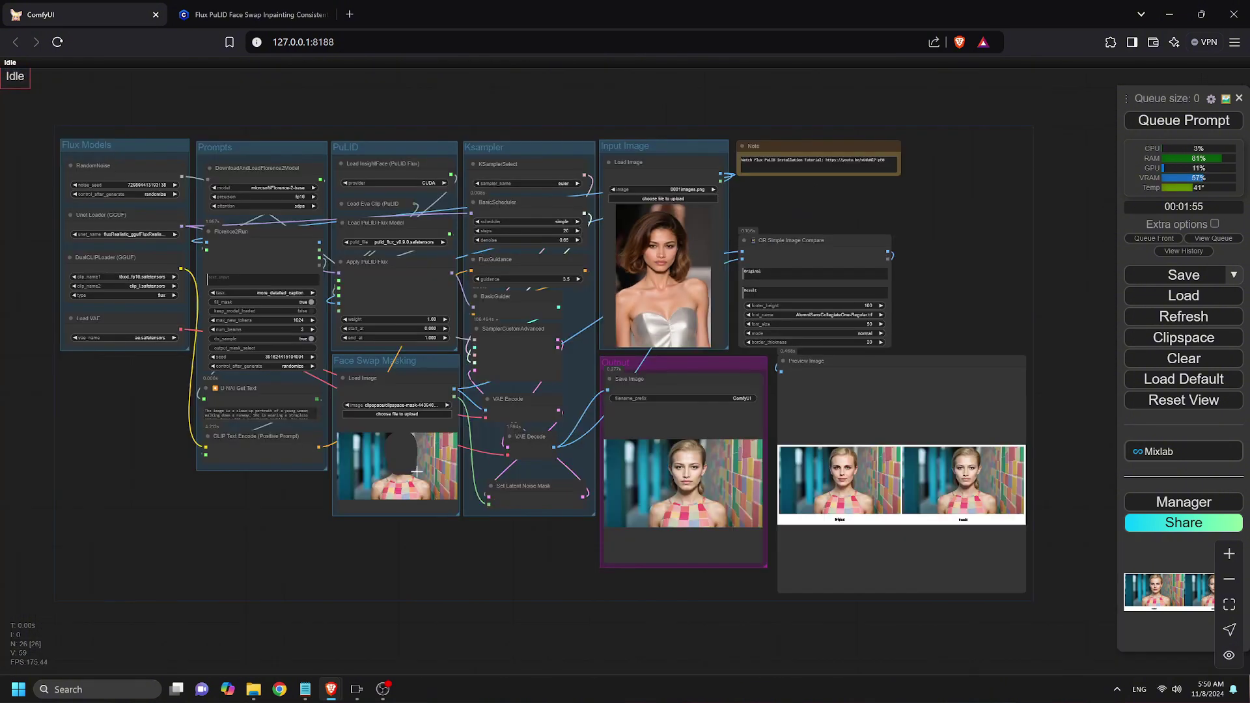
Load ComfyUI_00055_.png, the red sequined dress portrait, into the Face Swap Masking Load Image node.
left_click(396, 415)
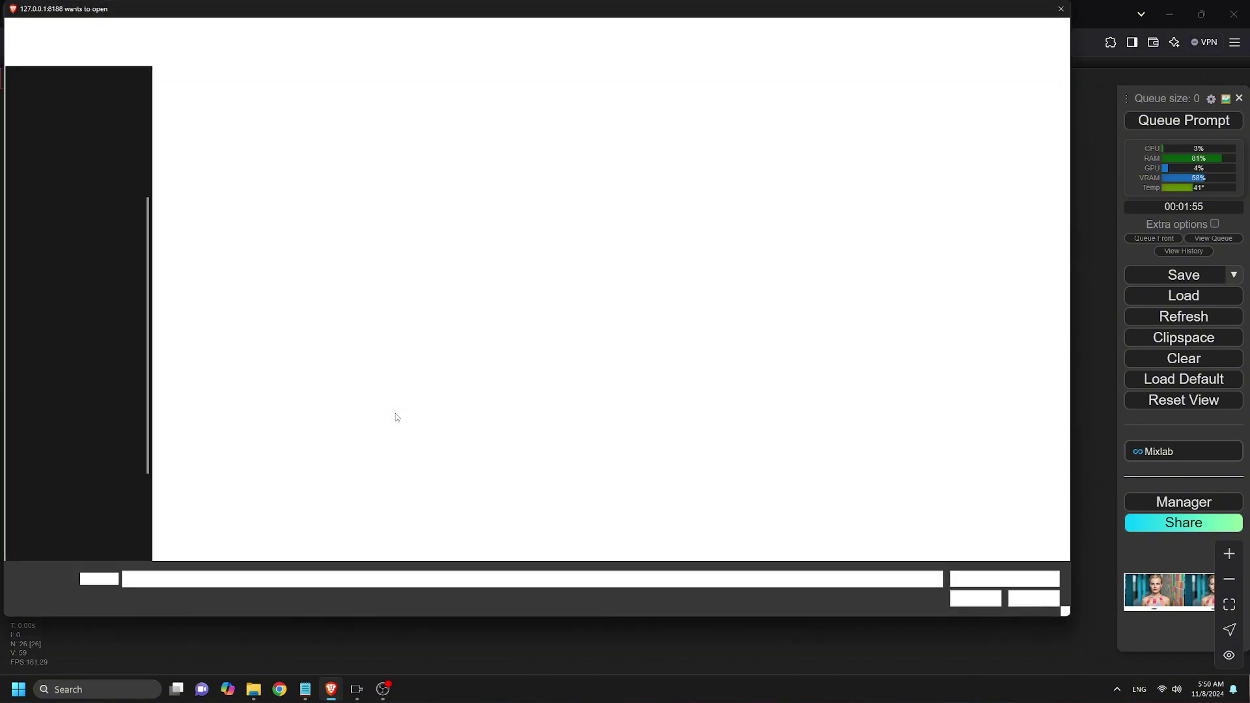
double_click(579, 241)
scroll(378, 425, "up", 10)
scroll(377, 425, "down", 6)
scroll(378, 425, "down", 2)
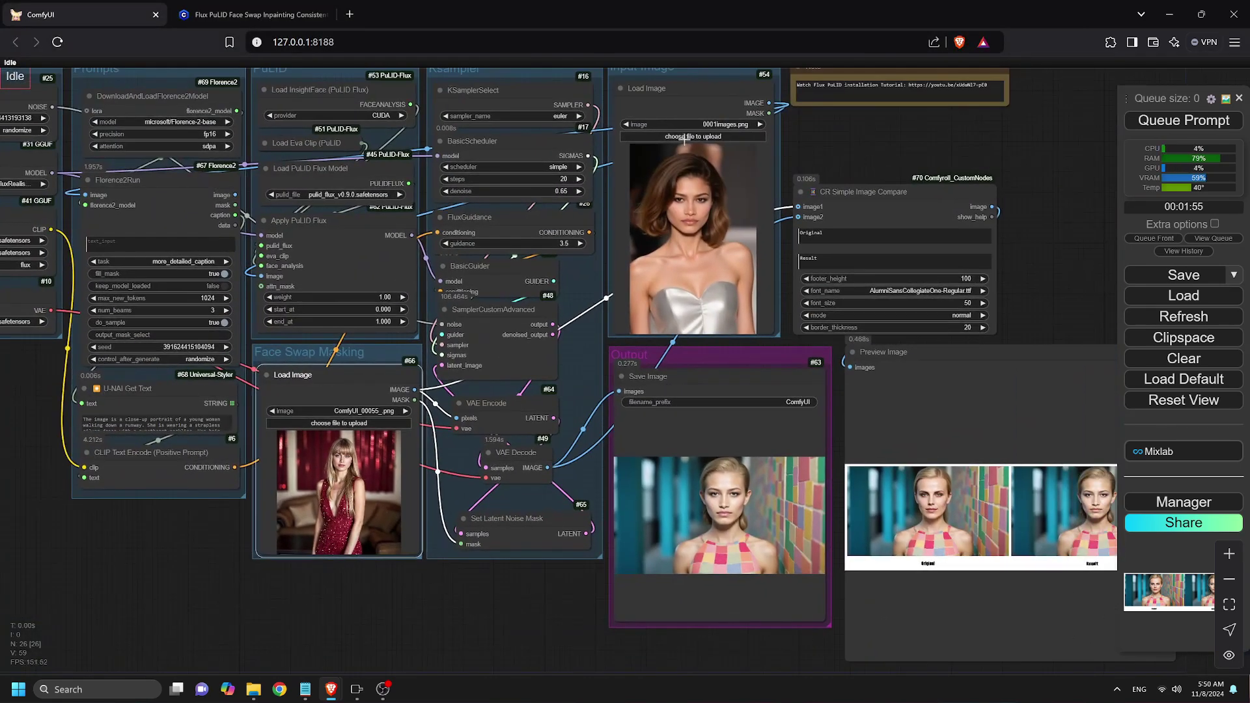
Load ComfyUI_00052_.png as the input face and mask the red-dress woman's face.
left_click(693, 136)
double_click(675, 230)
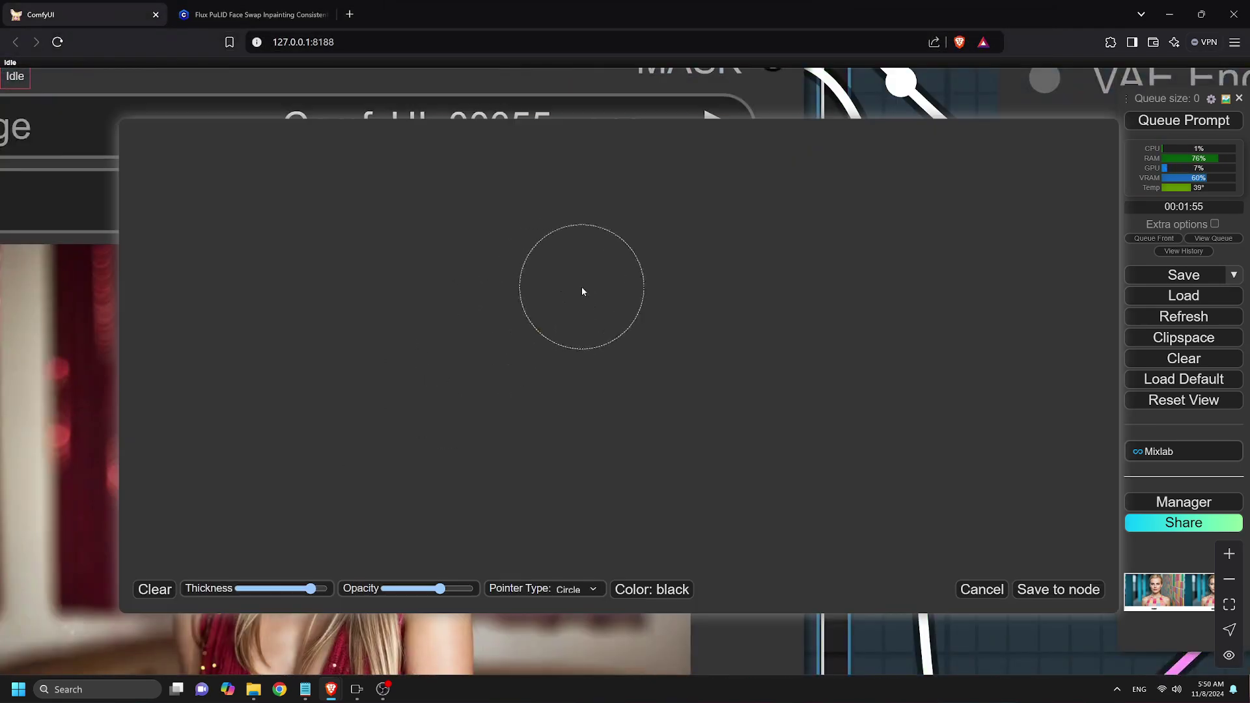
mouse_move(622, 178)
left_mouse_down()
mouse_move(611, 263)
mouse_move(658, 216)
mouse_move(636, 243)
left_mouse_up()
left_click(1059, 590)
Queue the workflow to generate the red-dress woman's face-swapped portrait.
scroll(508, 154, "down", 5)
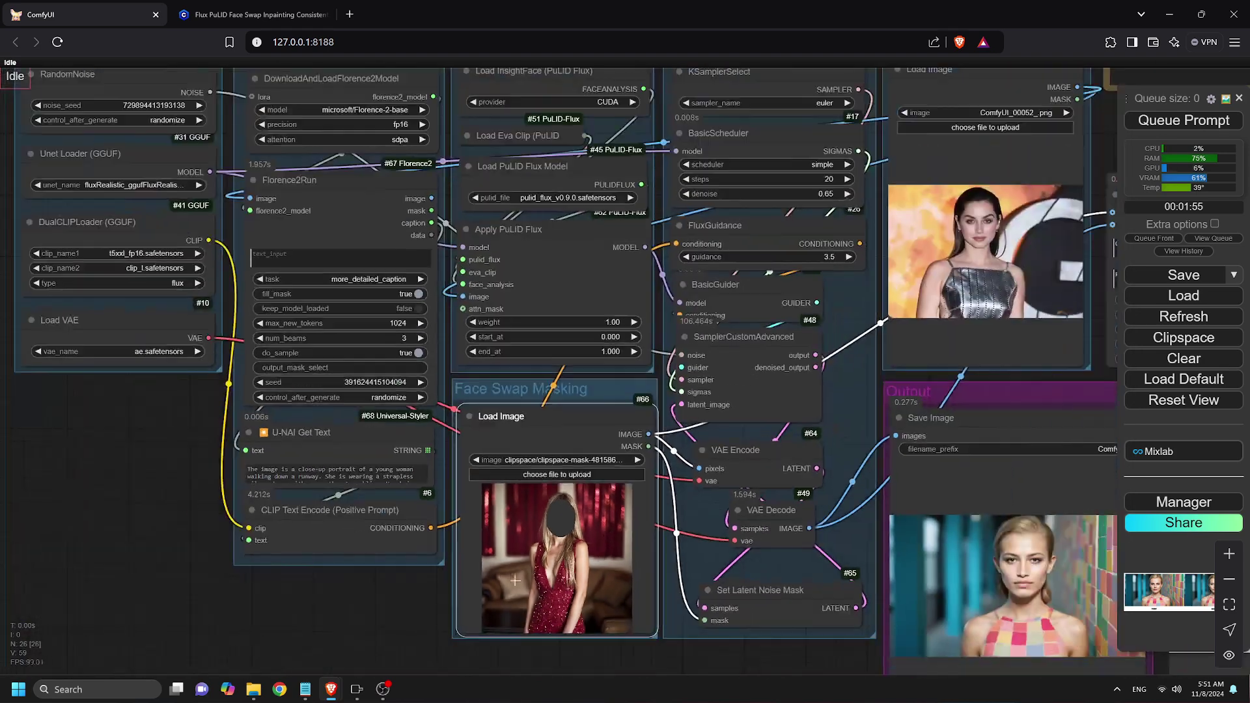
scroll(508, 155, "down", 5)
scroll(587, 638, "up", 2)
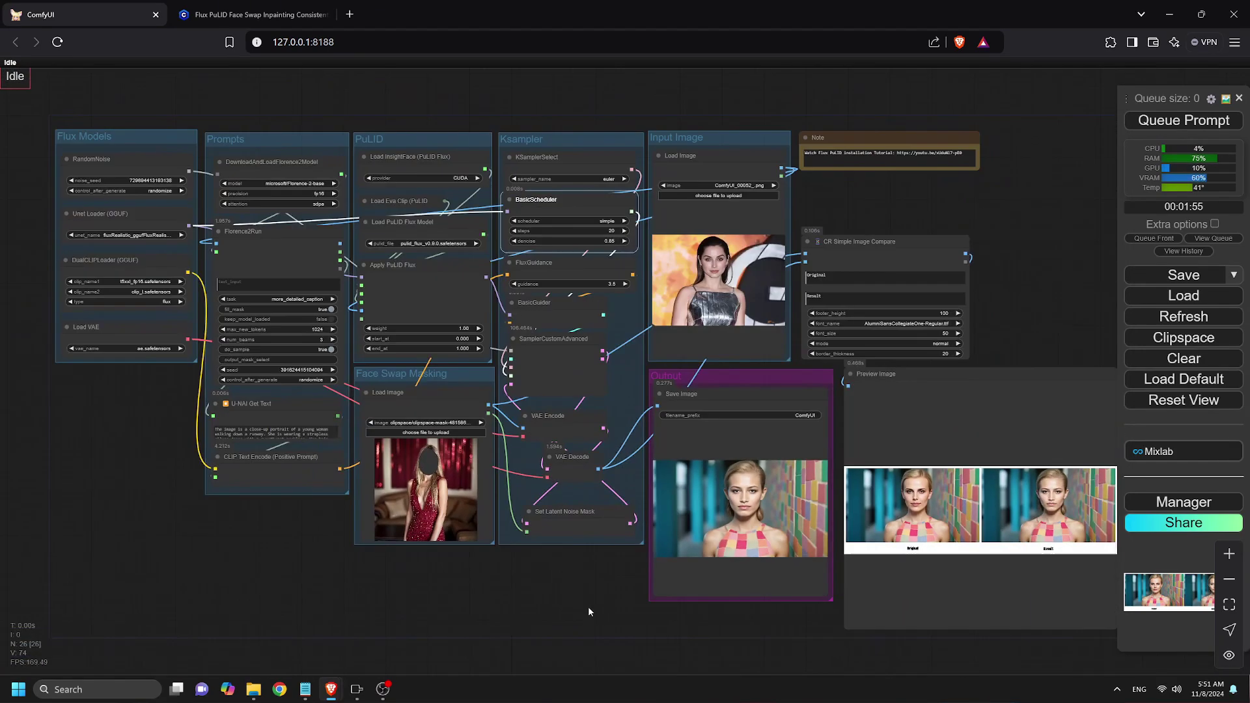
left_click(1191, 119)
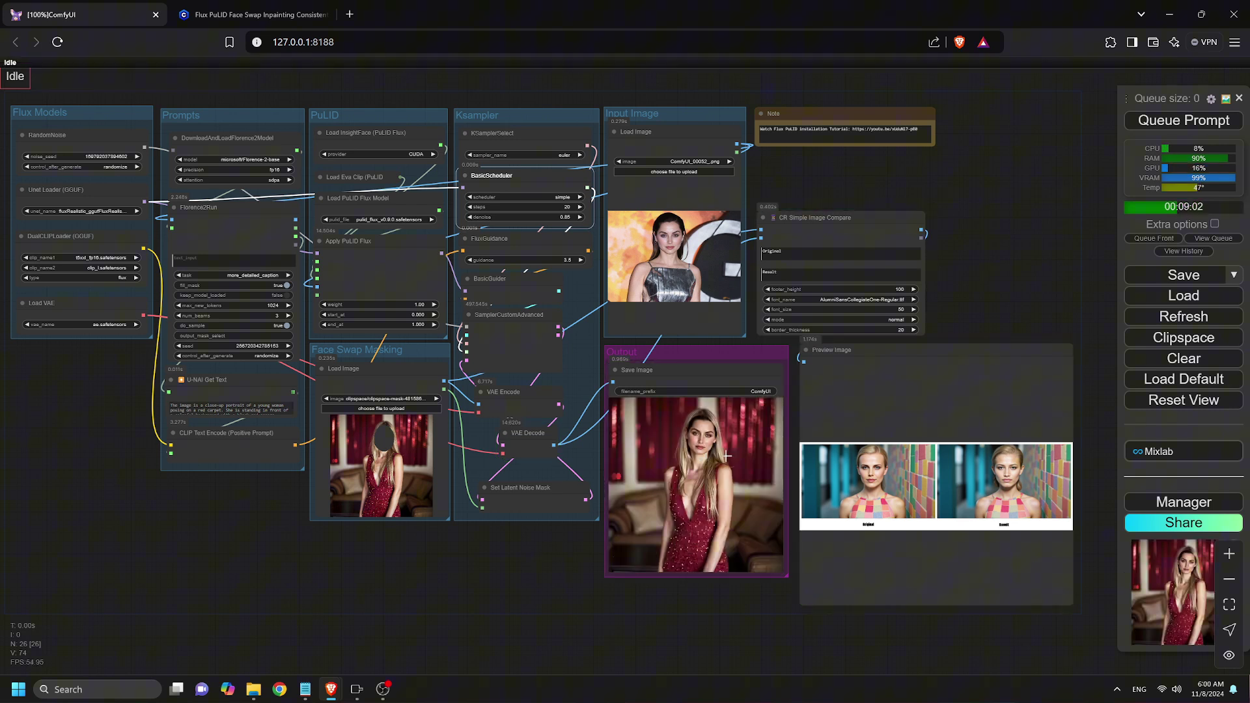
Change the BasicScheduler denoise value to 0.75.
scroll(997, 429, "up", 12)
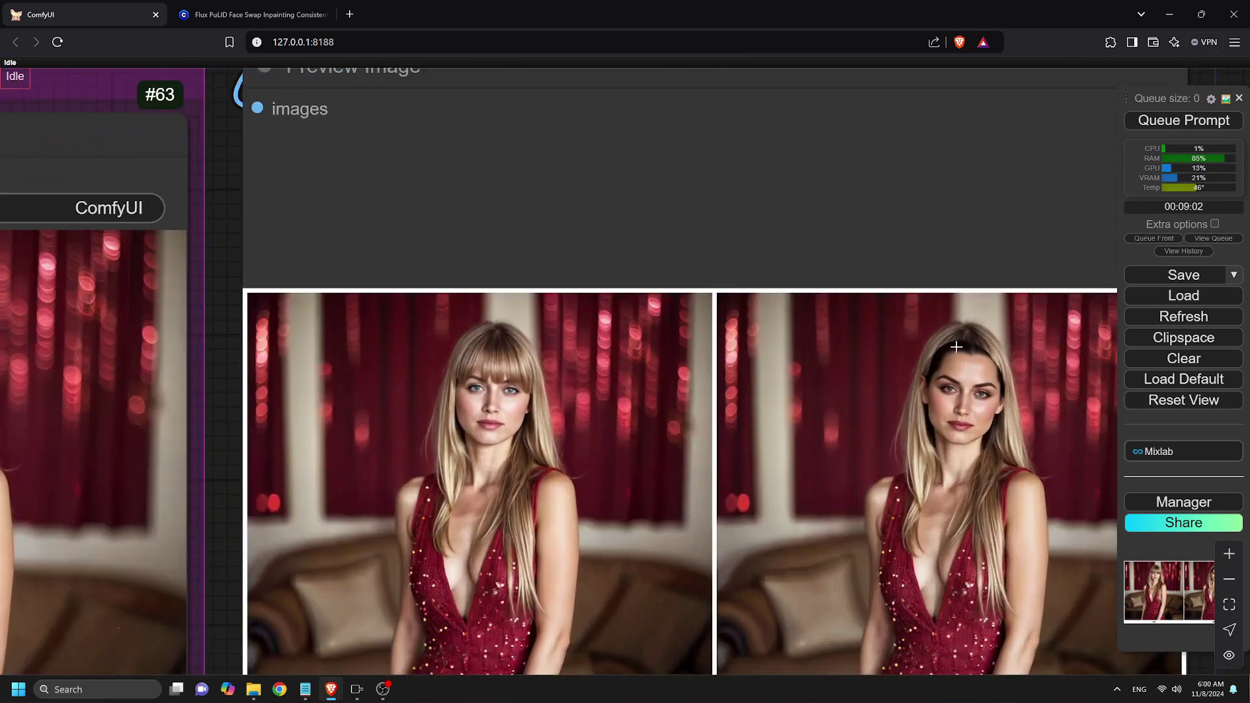
scroll(476, 441, "down", 8)
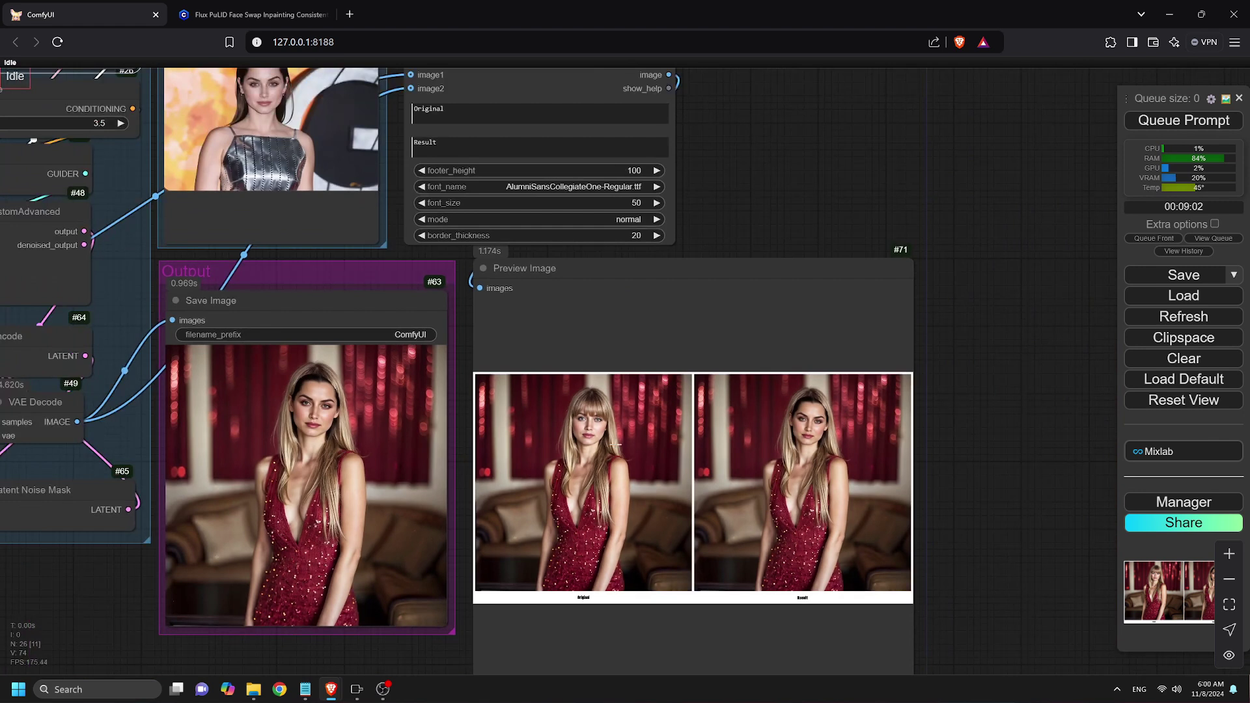
left_click_drag(278, 252, 632, 469)
left_click(450, 289)
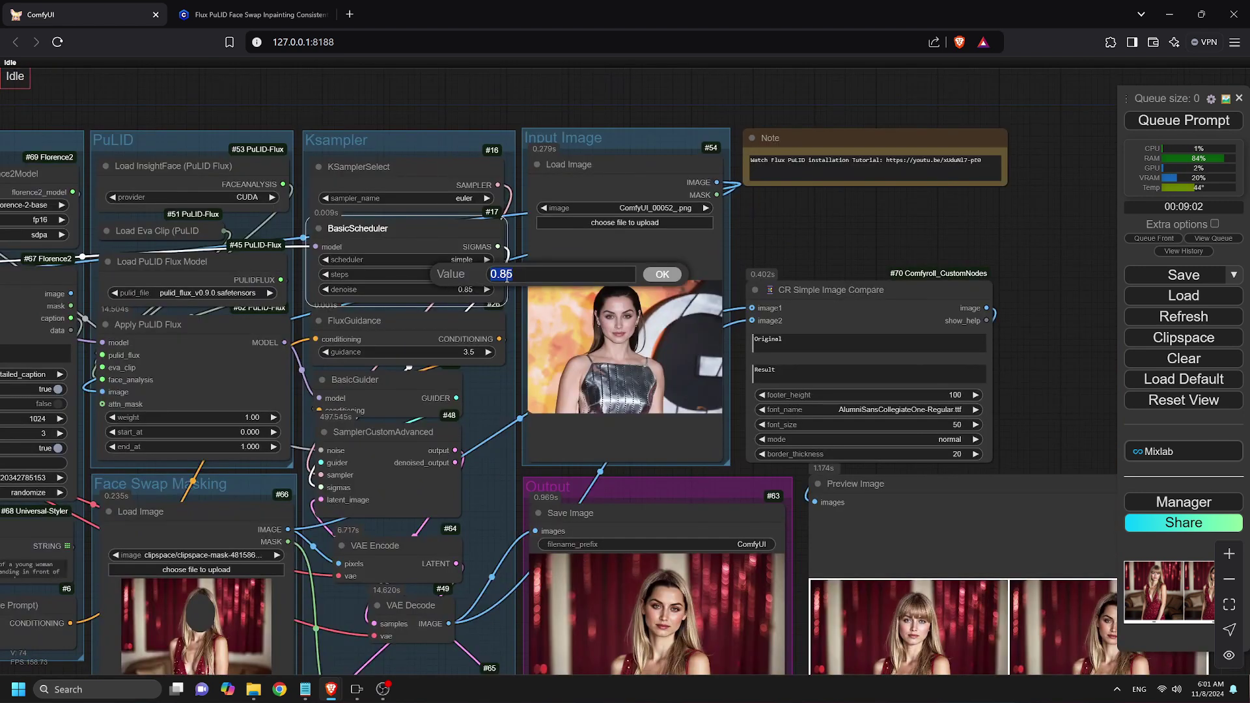
type("0.75")
key("Return")
scroll(602, 324, "down", 5)
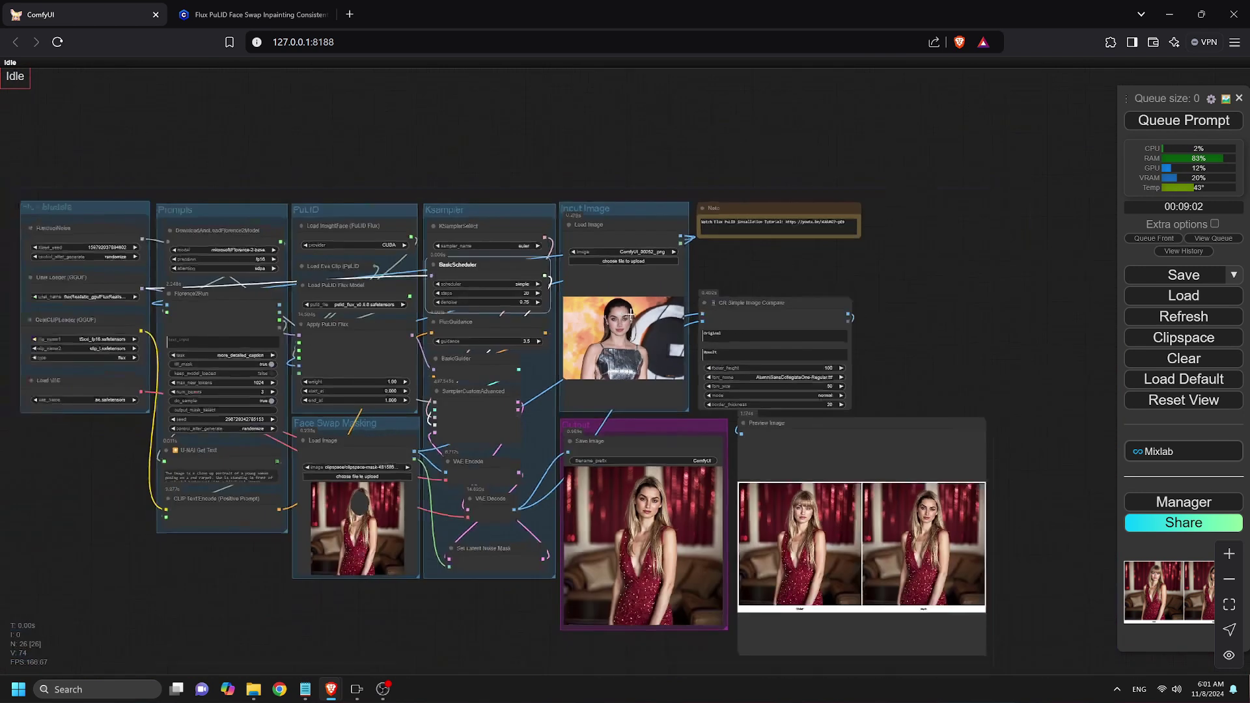
Run the workflow at 0.75 denoise and zoom in on the Face Swap Masking Load Image node.
left_click(1184, 120)
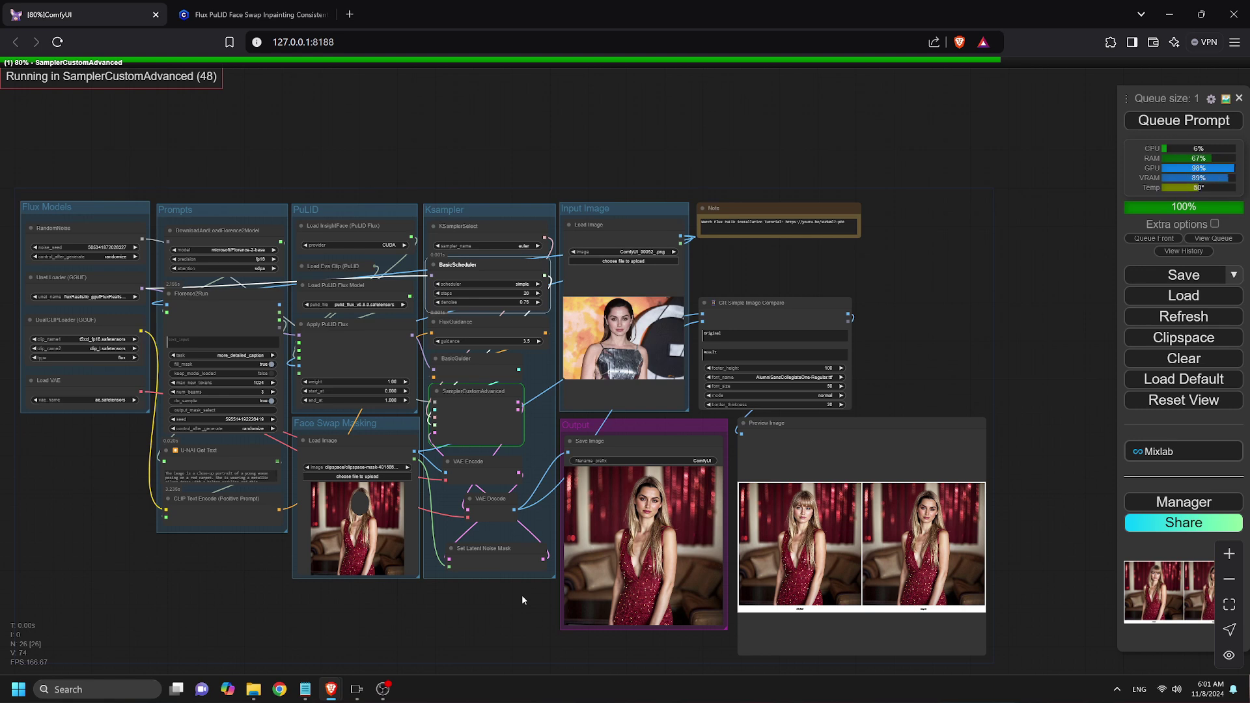
scroll(647, 585, "up", 13)
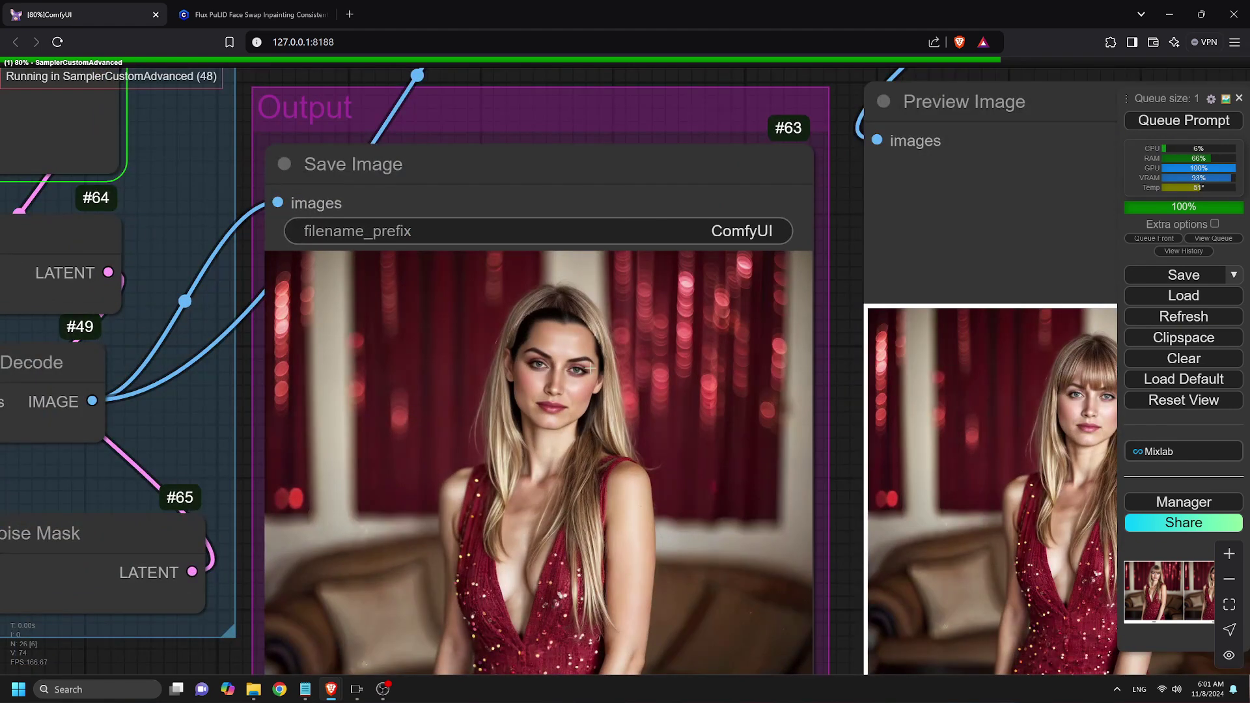
scroll(533, 477, "down", 6)
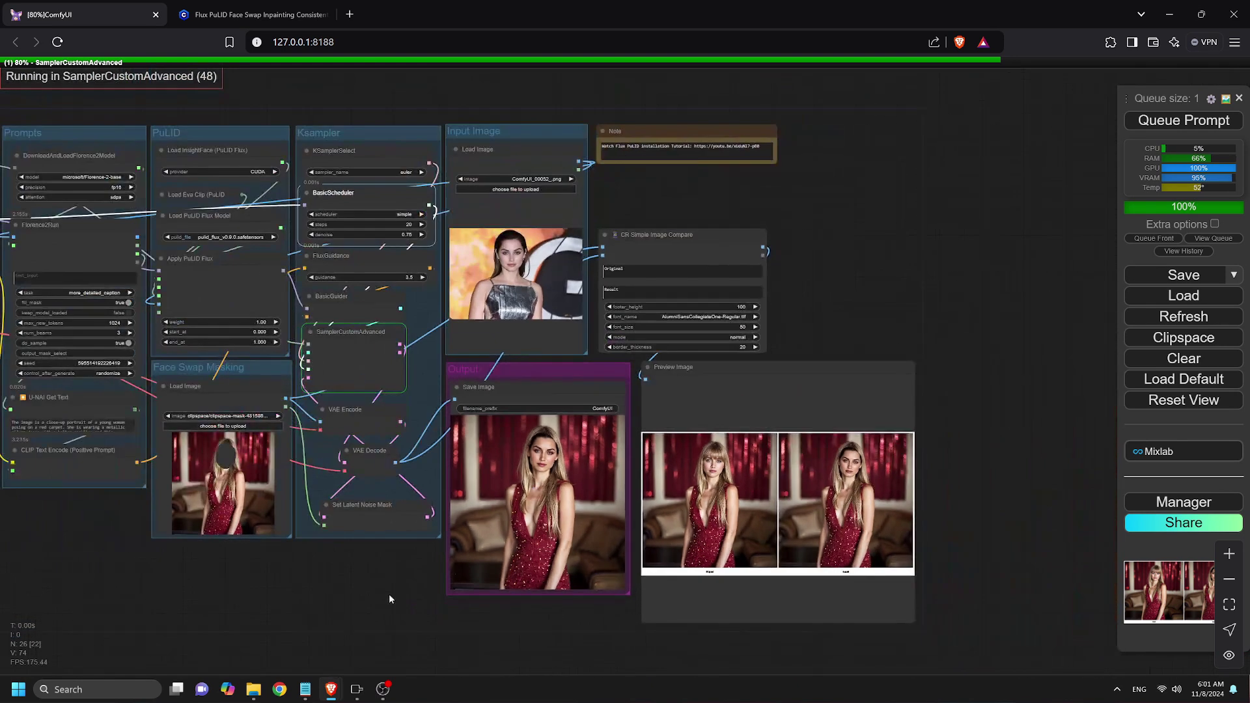
scroll(389, 594, "down", 4)
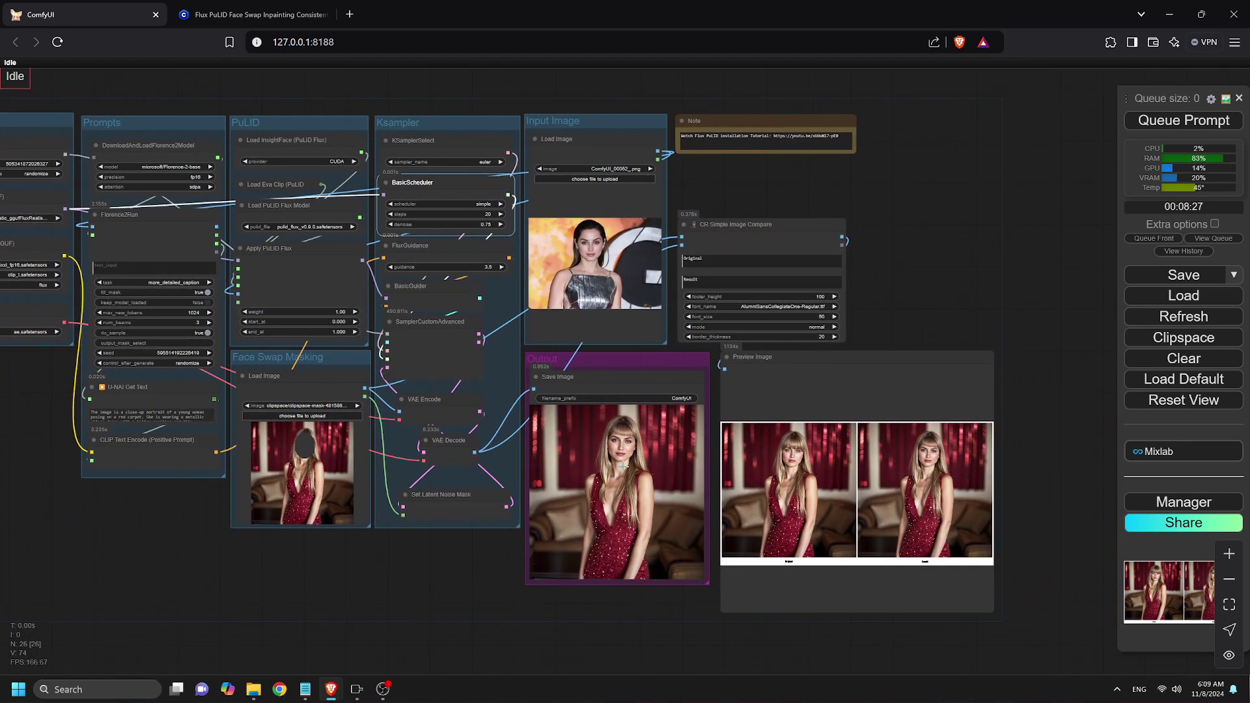
scroll(645, 500, "up", 5)
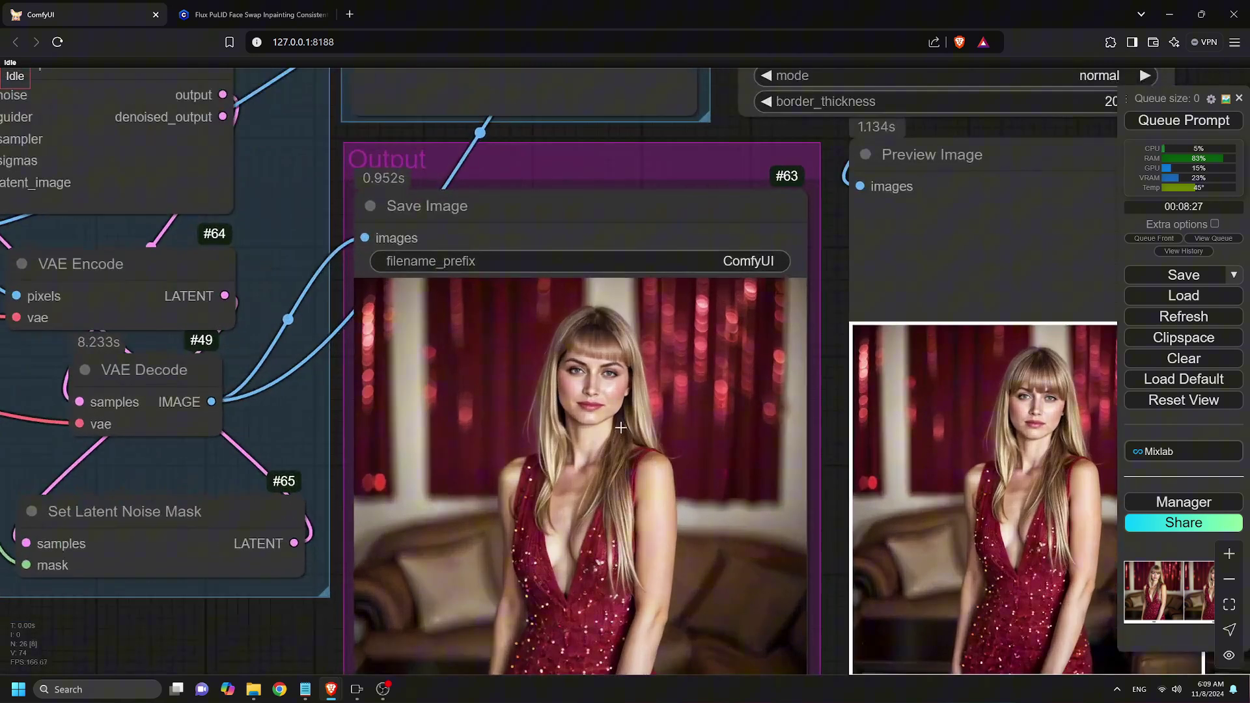
scroll(600, 449, "down", 5)
scroll(803, 301, "up", 6)
scroll(803, 301, "up", 2)
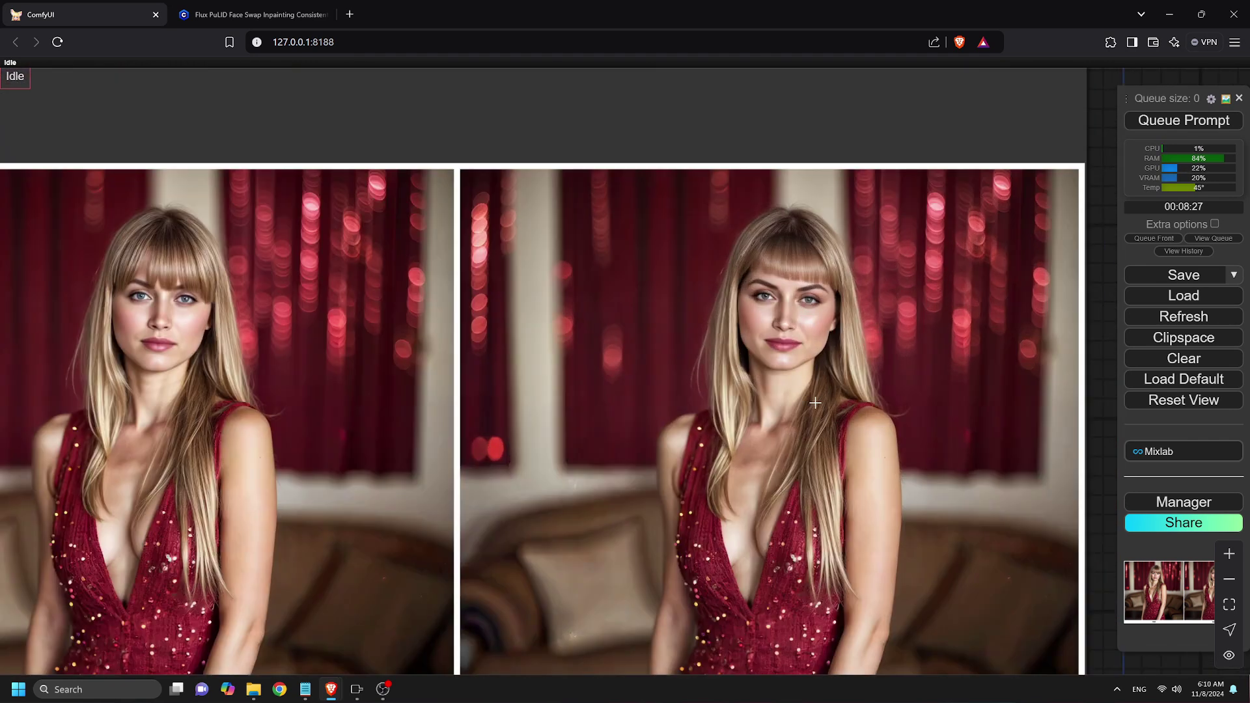
scroll(556, 514, "down", 8)
scroll(356, 487, "up", 10)
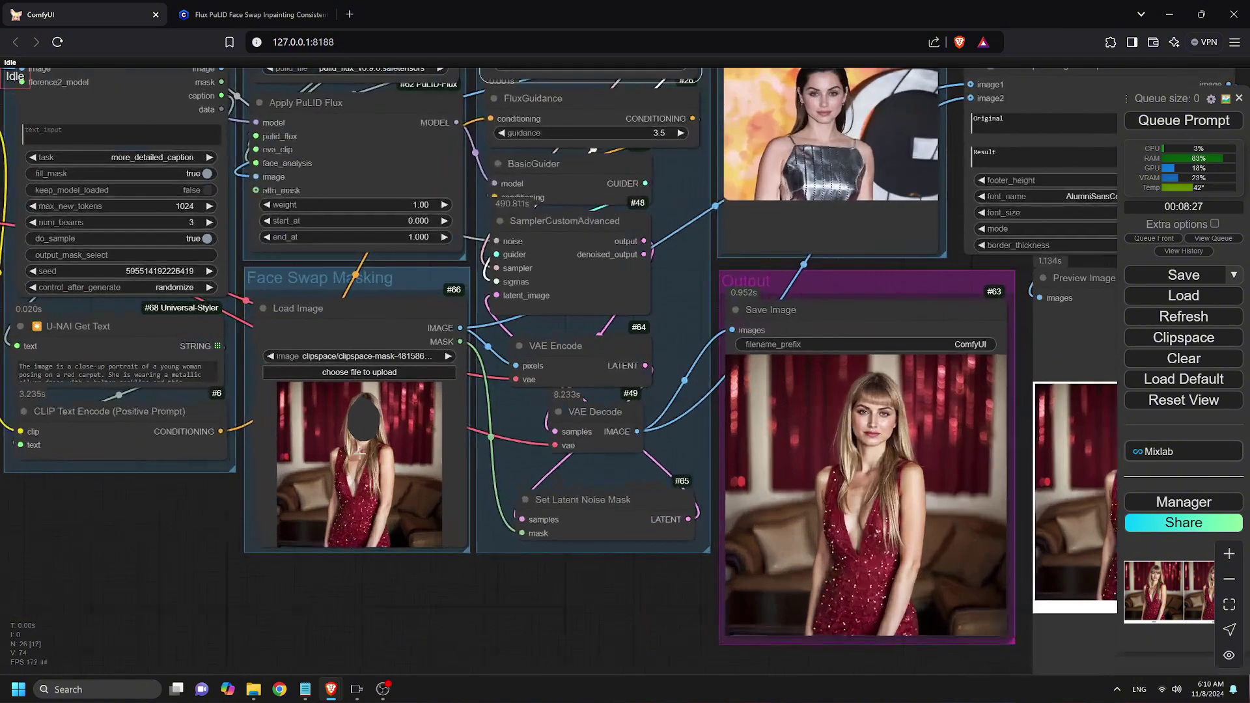
Load the FLUX_00008_ red-shirt portrait and mask its face in the MaskEditor.
left_click(339, 333)
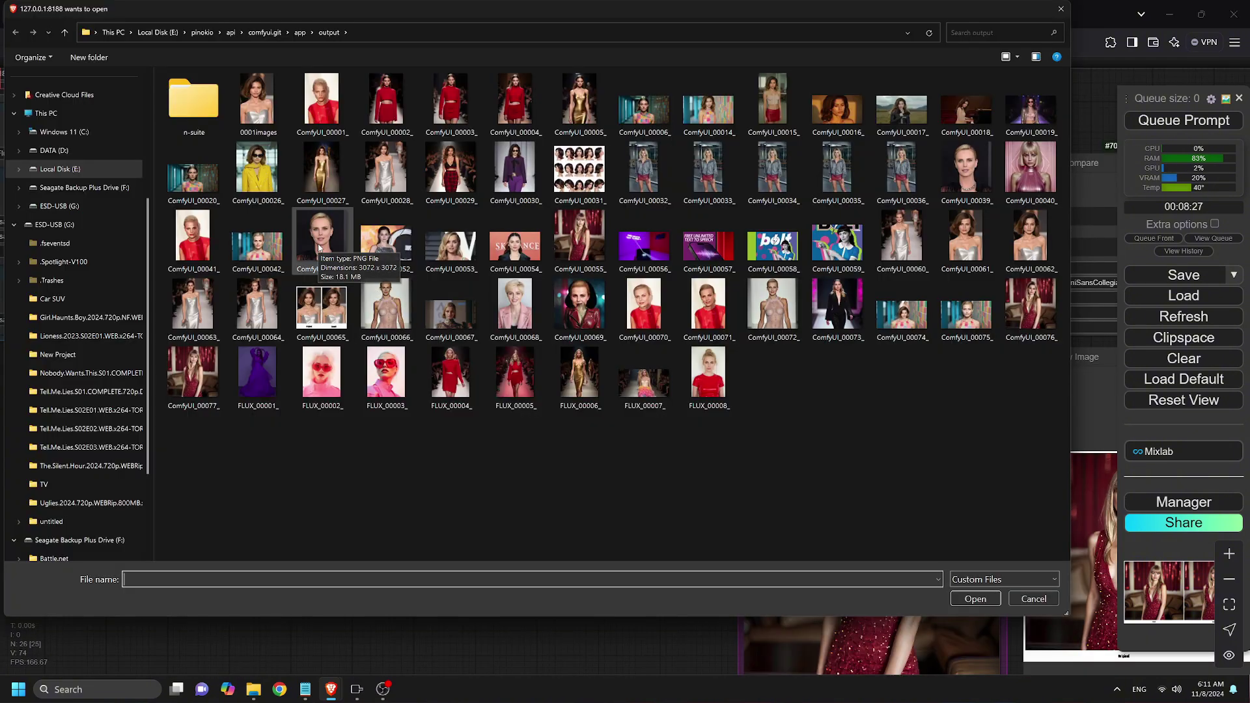
double_click(319, 247)
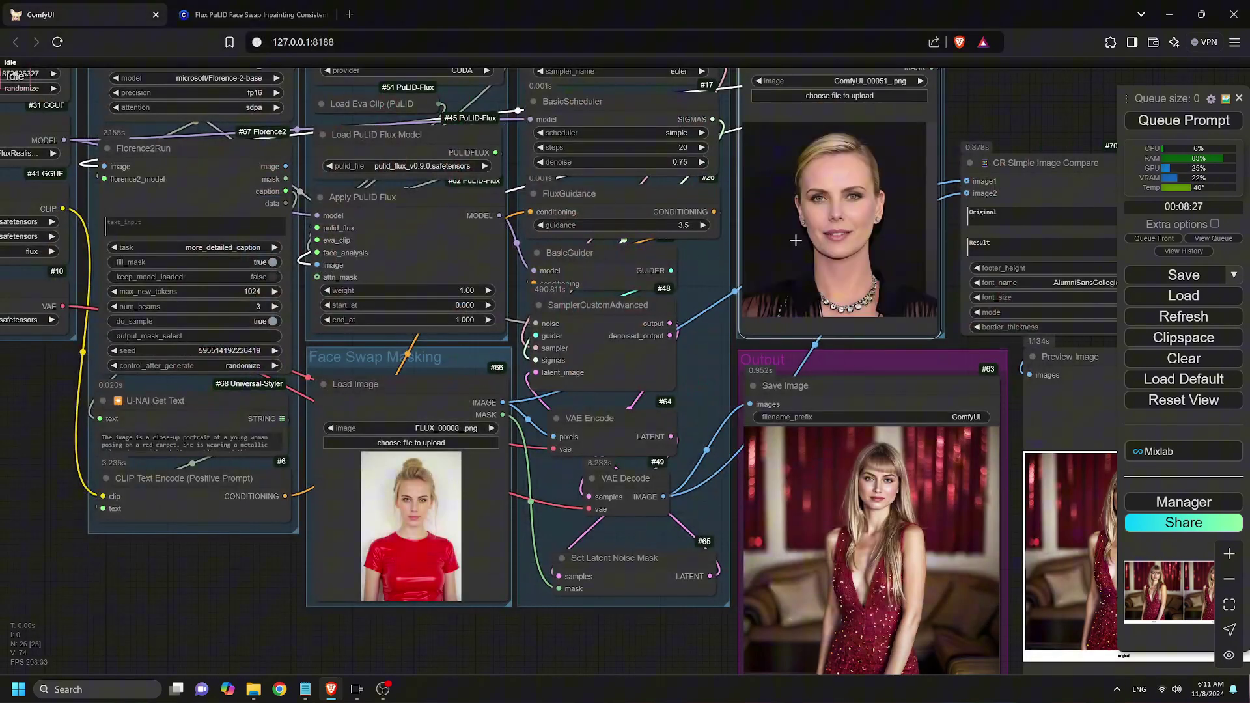
scroll(508, 619, "up", 5)
right_click(370, 161)
left_click(417, 204)
mouse_move(615, 256)
left_mouse_down()
mouse_move(630, 335)
mouse_move(645, 256)
left_mouse_up()
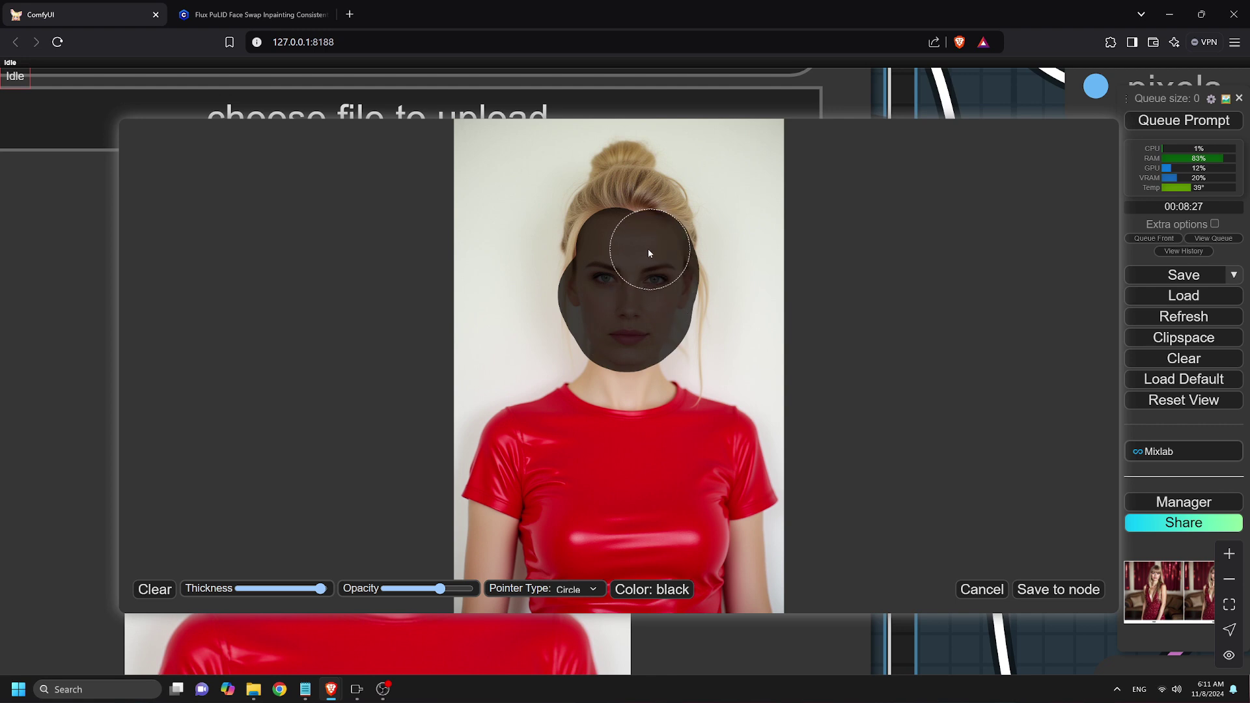
left_click(1058, 590)
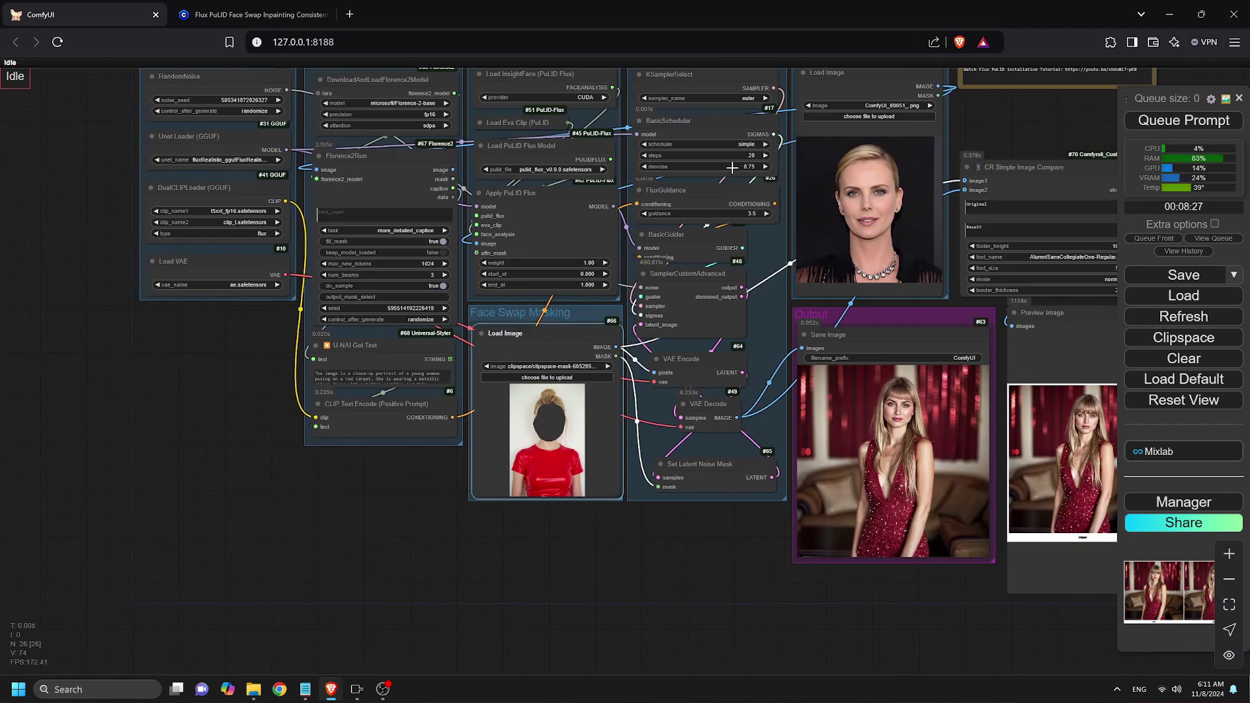
Set denoise to 0.85 and queue the face swap, bringing the output into view.
left_click(704, 167)
type("0.8")
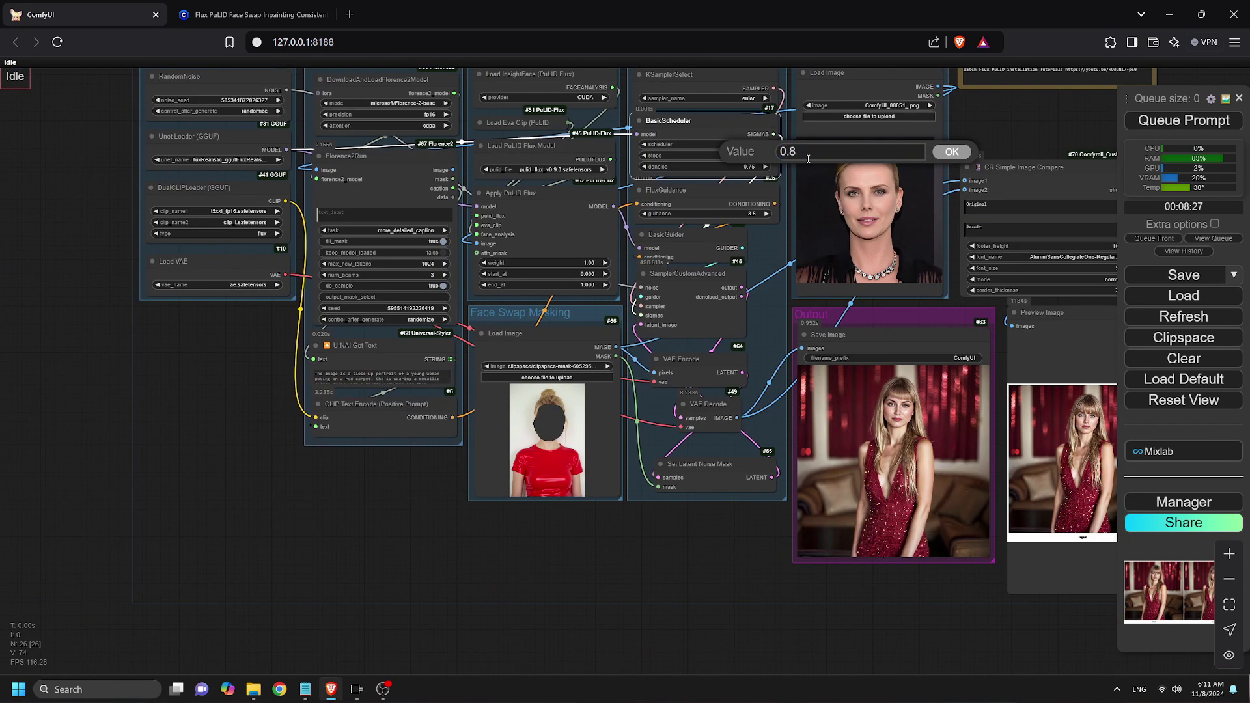
type("5")
key("Return")
left_click(1184, 120)
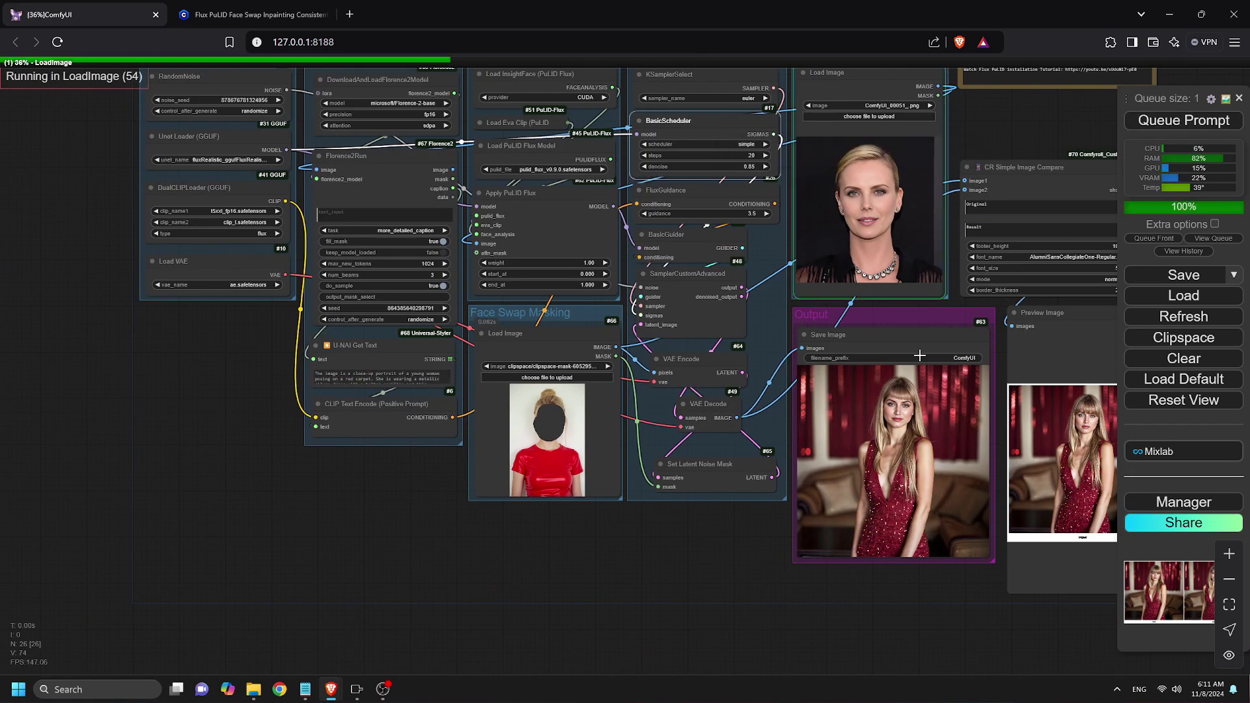
scroll(690, 538, "down", 2)
left_click_drag(690, 535, 596, 495)
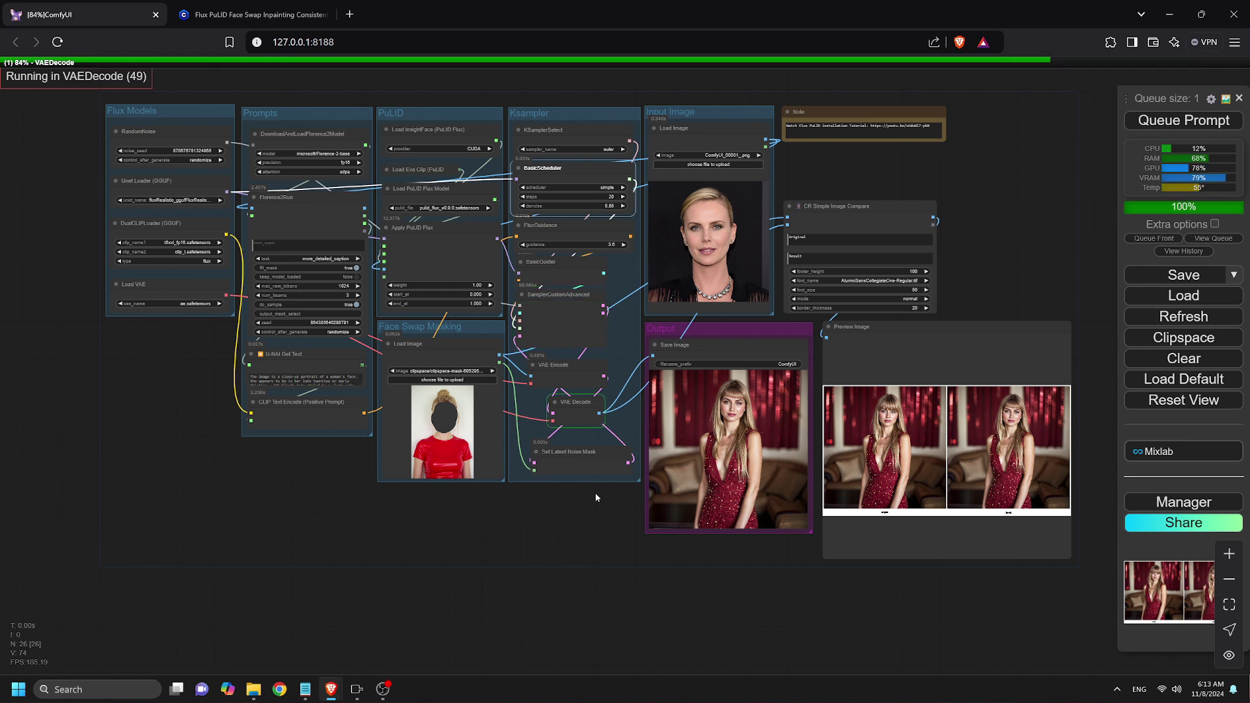
Zoom over the Preview Image to compare the red-shirt Original and Result.
scroll(1076, 322, "up", 4)
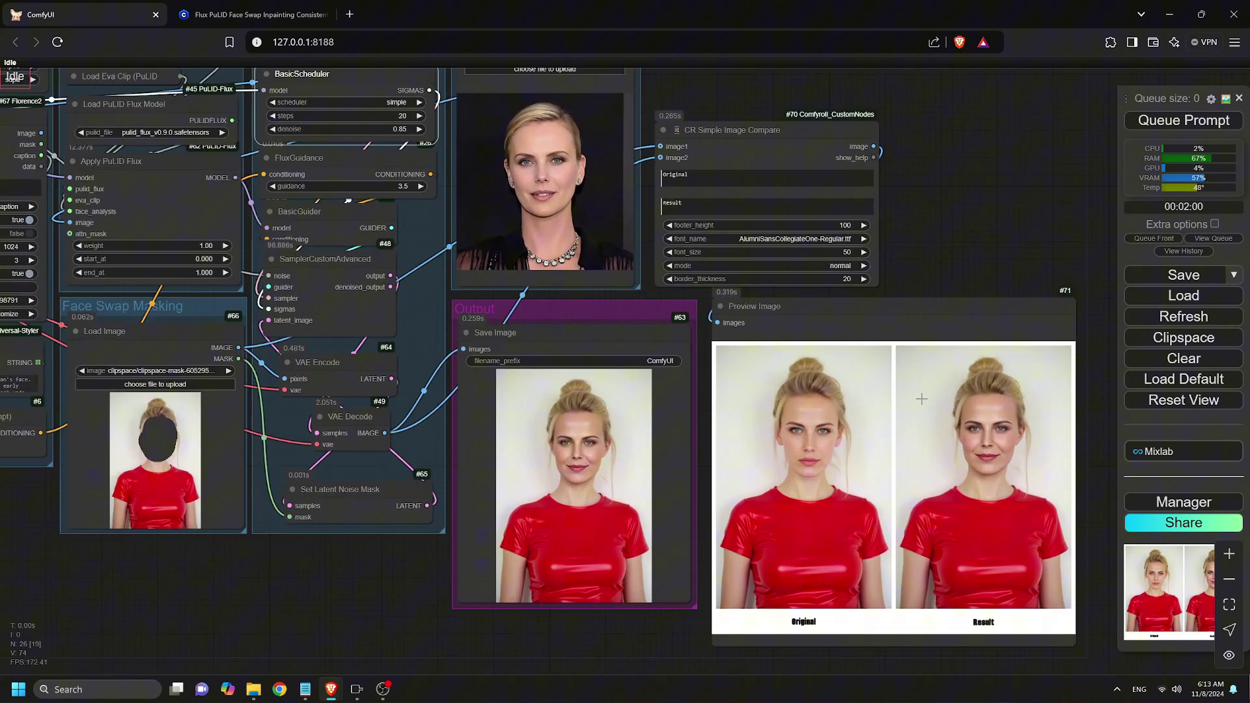
scroll(553, 466, "up", 10)
scroll(559, 473, "down", 10)
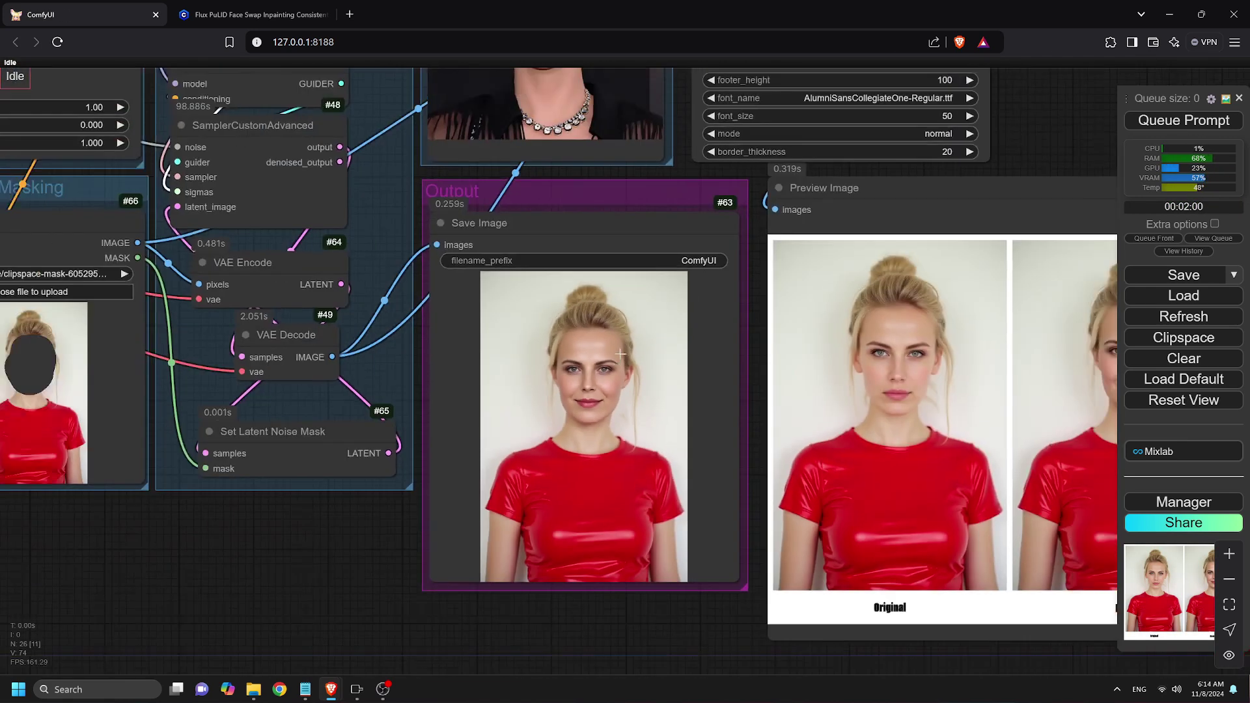
scroll(961, 401, "up", 5)
scroll(962, 401, "up", 1)
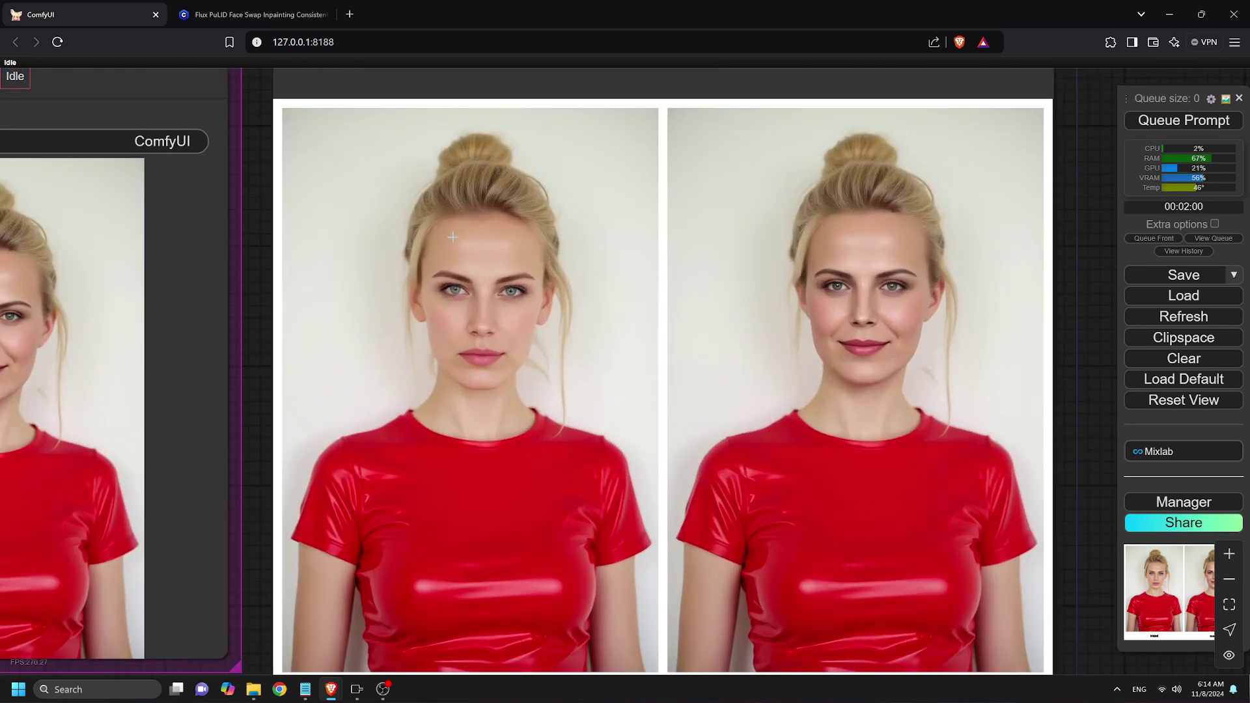
scroll(459, 443, "down", 4)
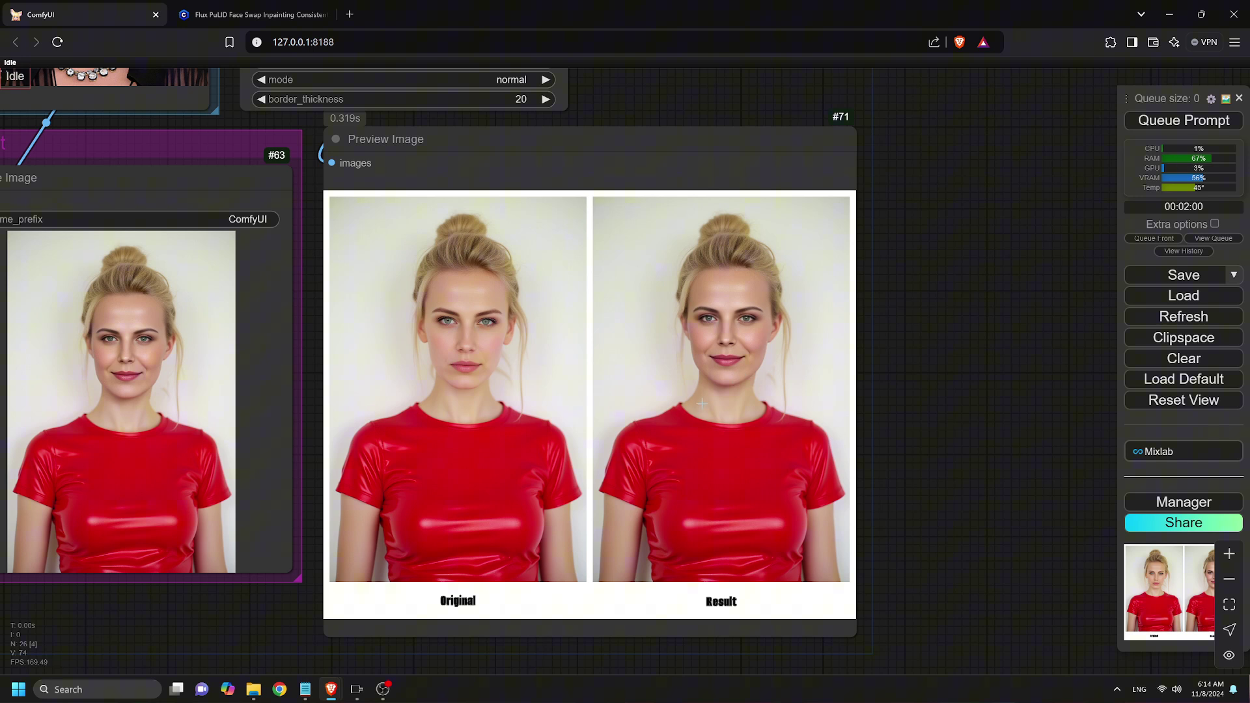
scroll(843, 361, "down", 3)
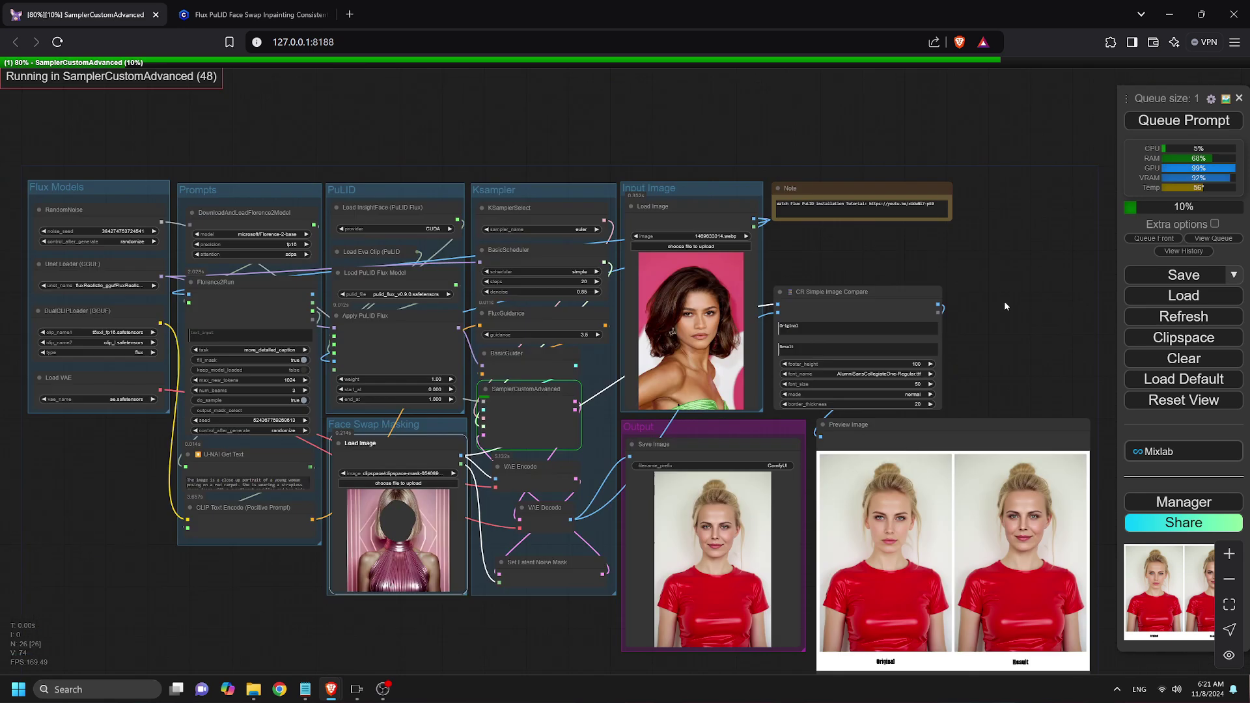
Scroll the canvas to inspect the finished face-swap output and the original/result comparison.
scroll(1004, 301, "down", 1)
scroll(1003, 327, "right", 3)
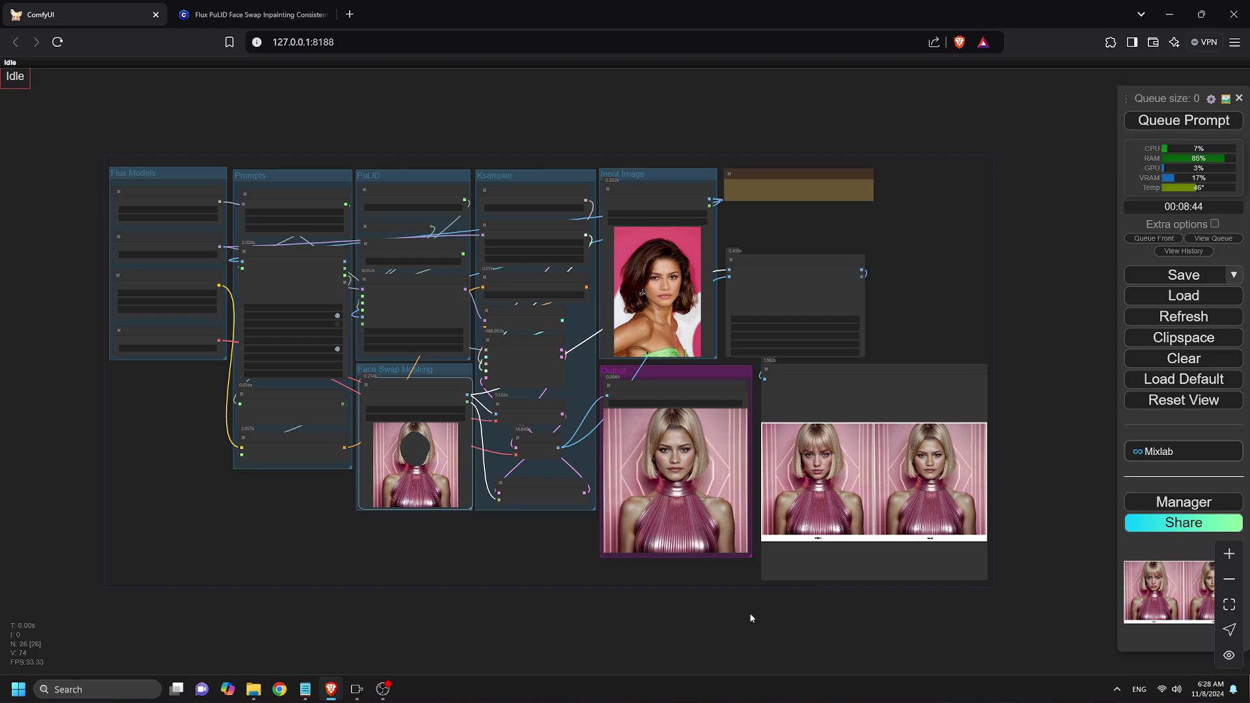
Set the BasicScheduler denoise to 0.75 and queue the pink-outfit face swap again.
scroll(690, 449, "up", 10)
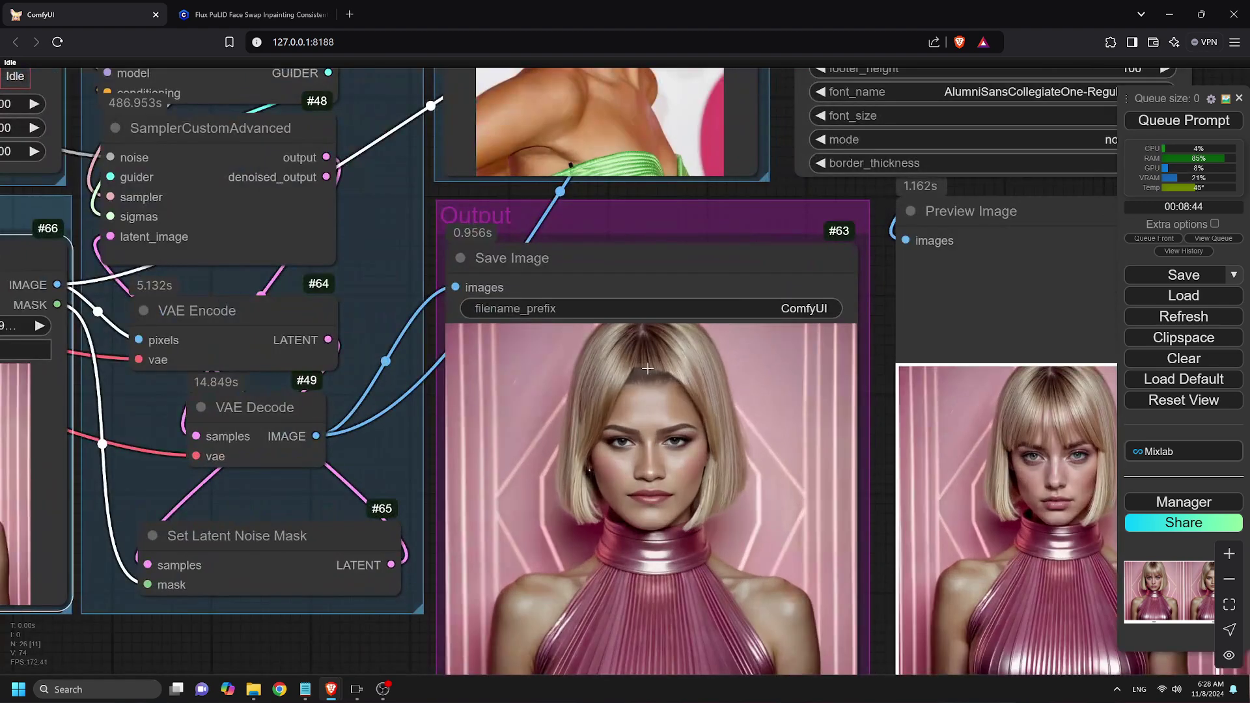
scroll(645, 462, "down", 6)
scroll(1075, 262, "up", 10)
scroll(945, 443, "down", 6)
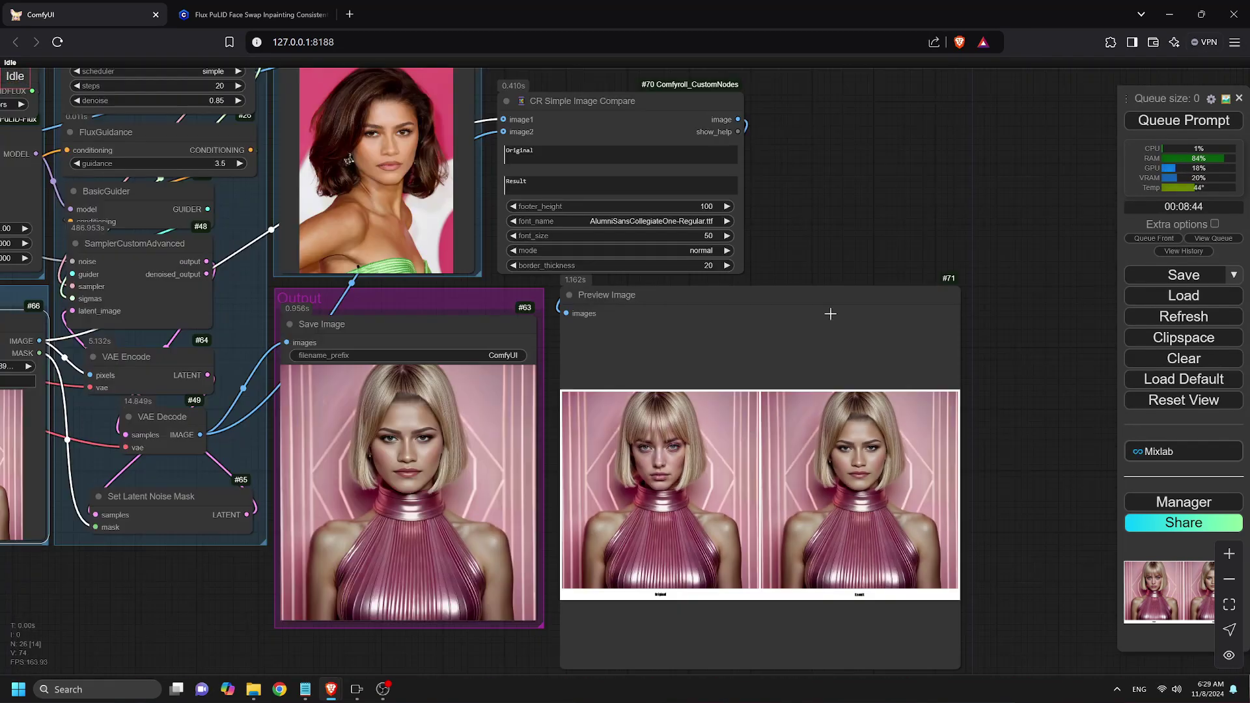
left_click_drag(919, 233, 1062, 271)
scroll(398, 213, "down", 1)
scroll(398, 213, "up", 5)
scroll(398, 213, "up", 3)
left_click(398, 200)
type("0.75")
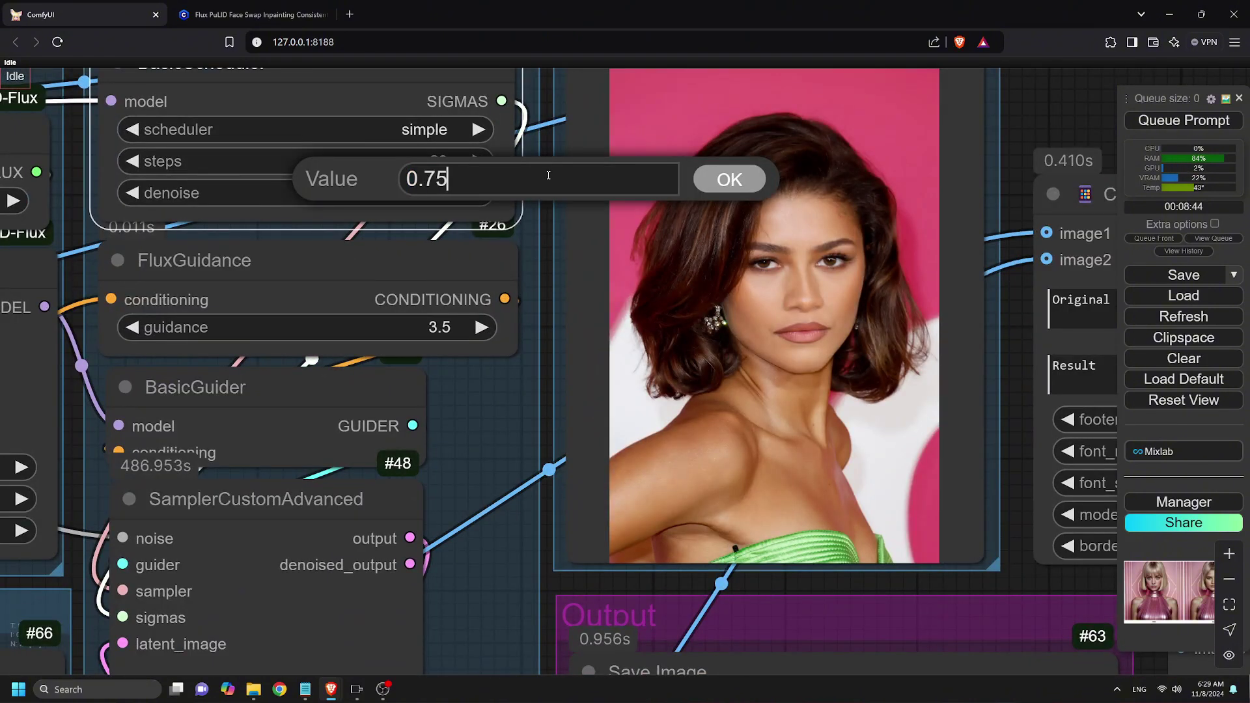
left_click(710, 176)
scroll(639, 324, "down", 10)
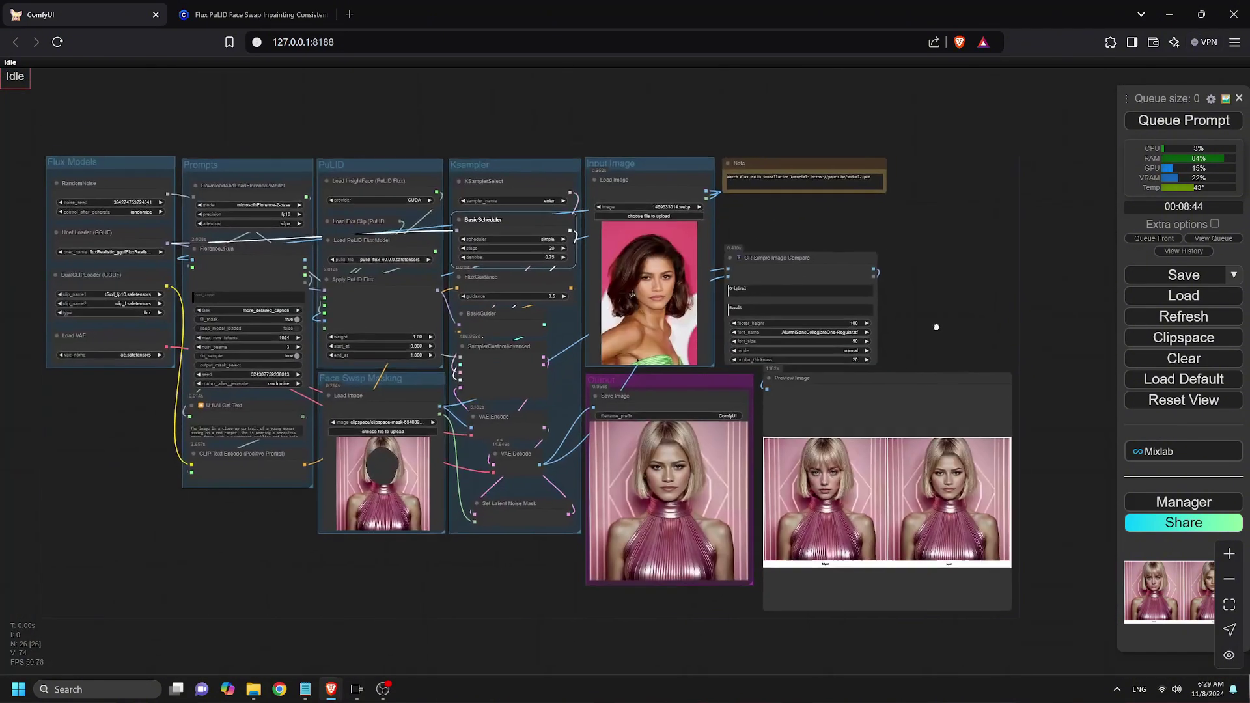
left_click(1203, 126)
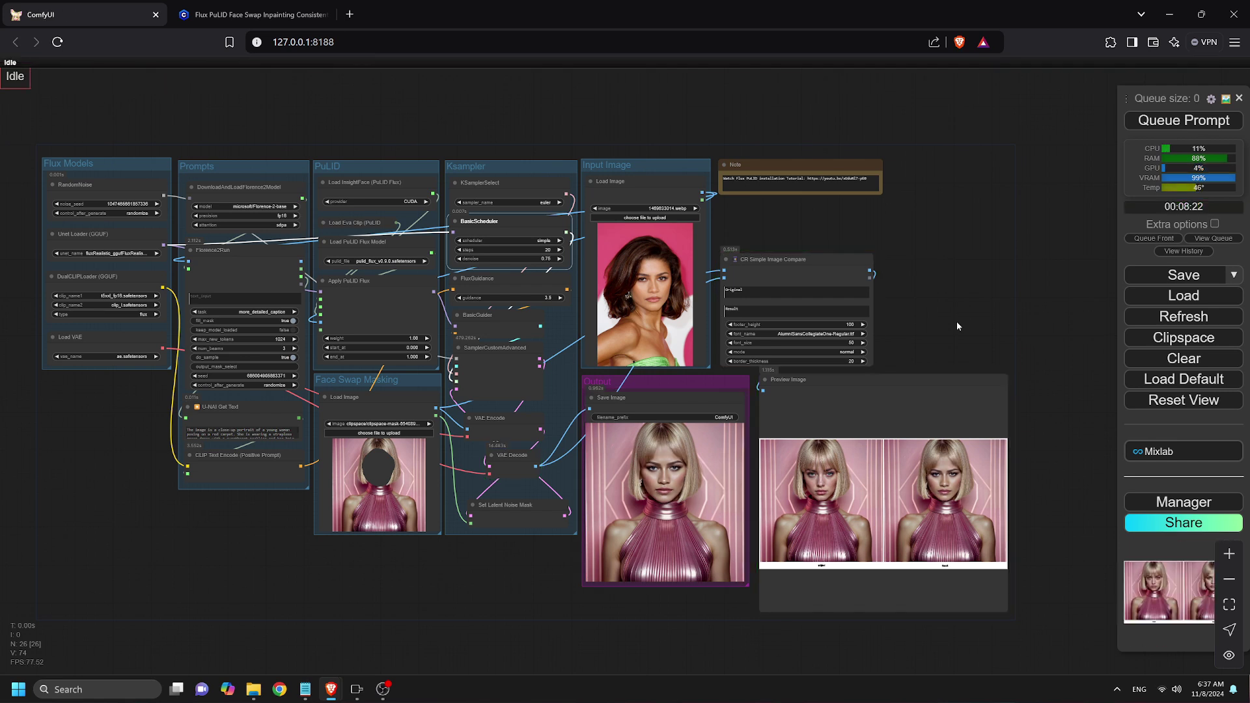
scroll(665, 515, "up", 12)
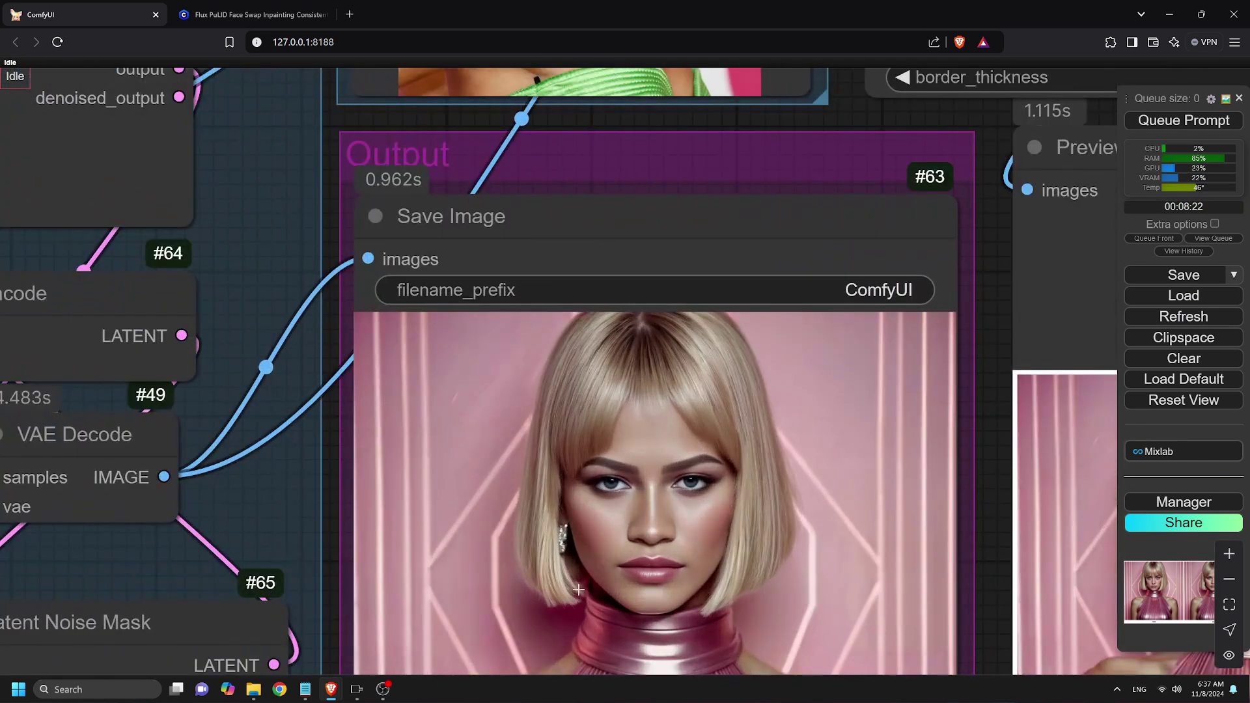
scroll(754, 558, "down", 6)
scroll(806, 586, "up", 6)
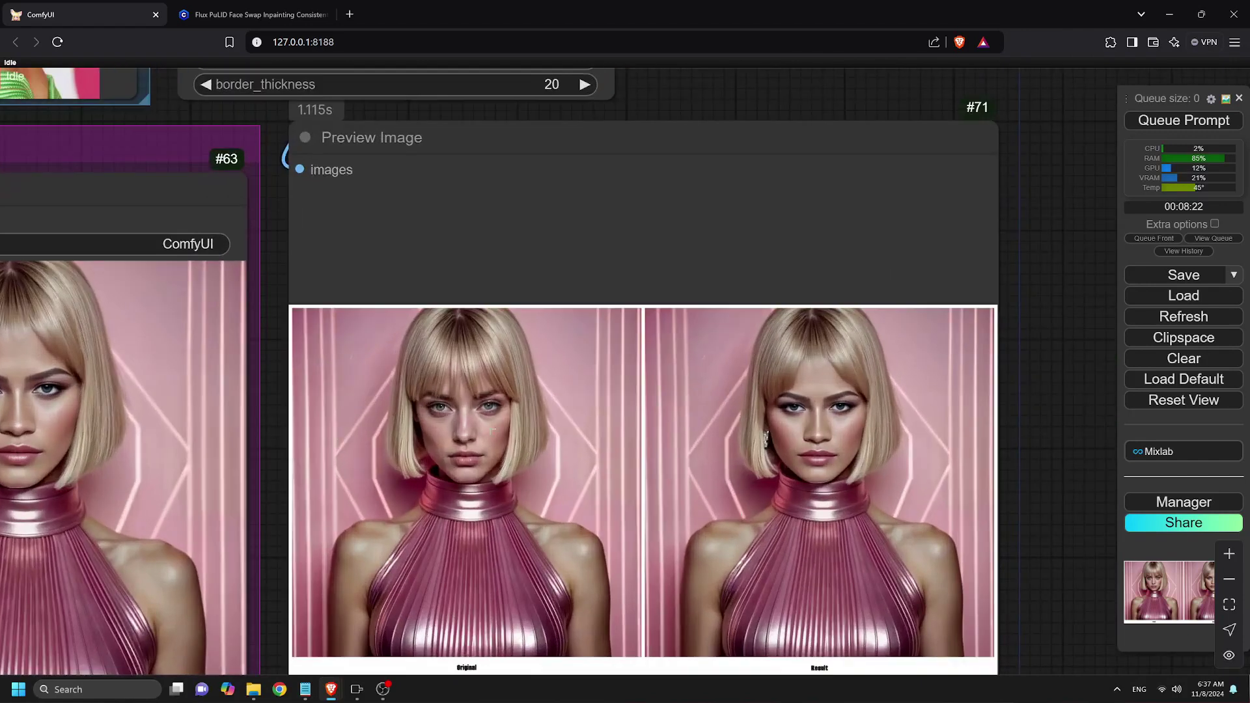
scroll(806, 586, "down", 6)
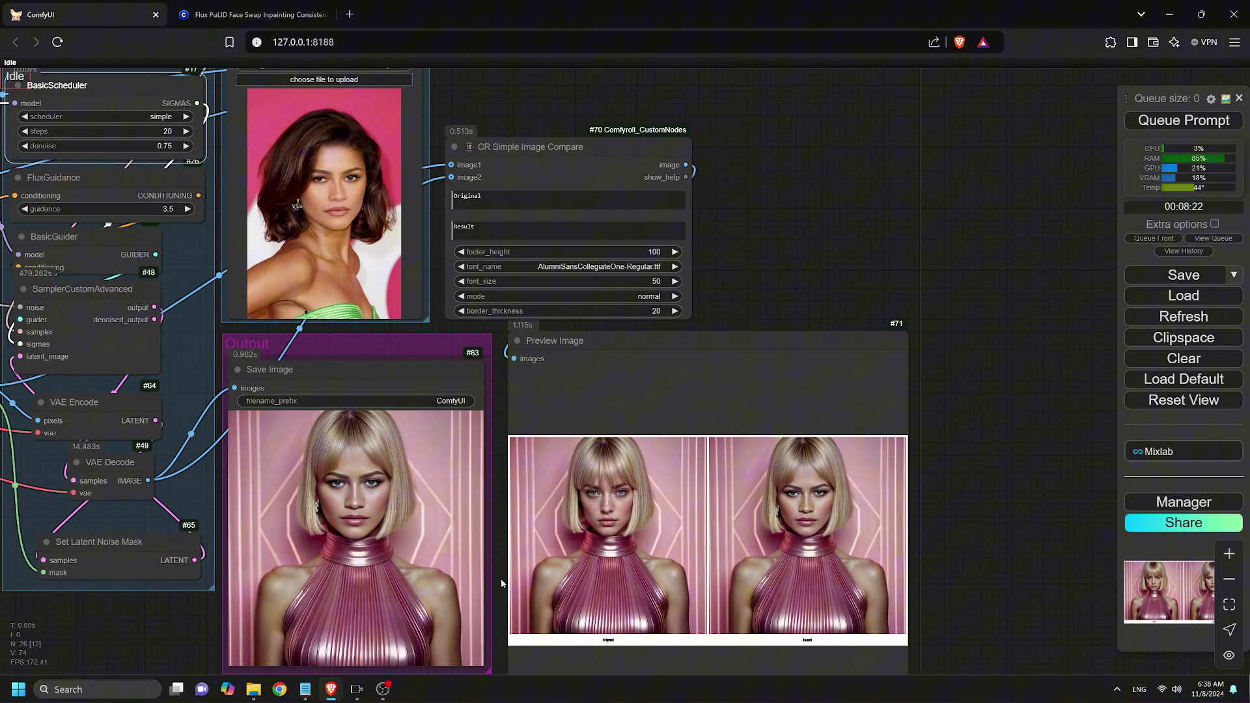
left_click_drag(931, 444, 947, 281)
scroll(947, 281, "up", 5)
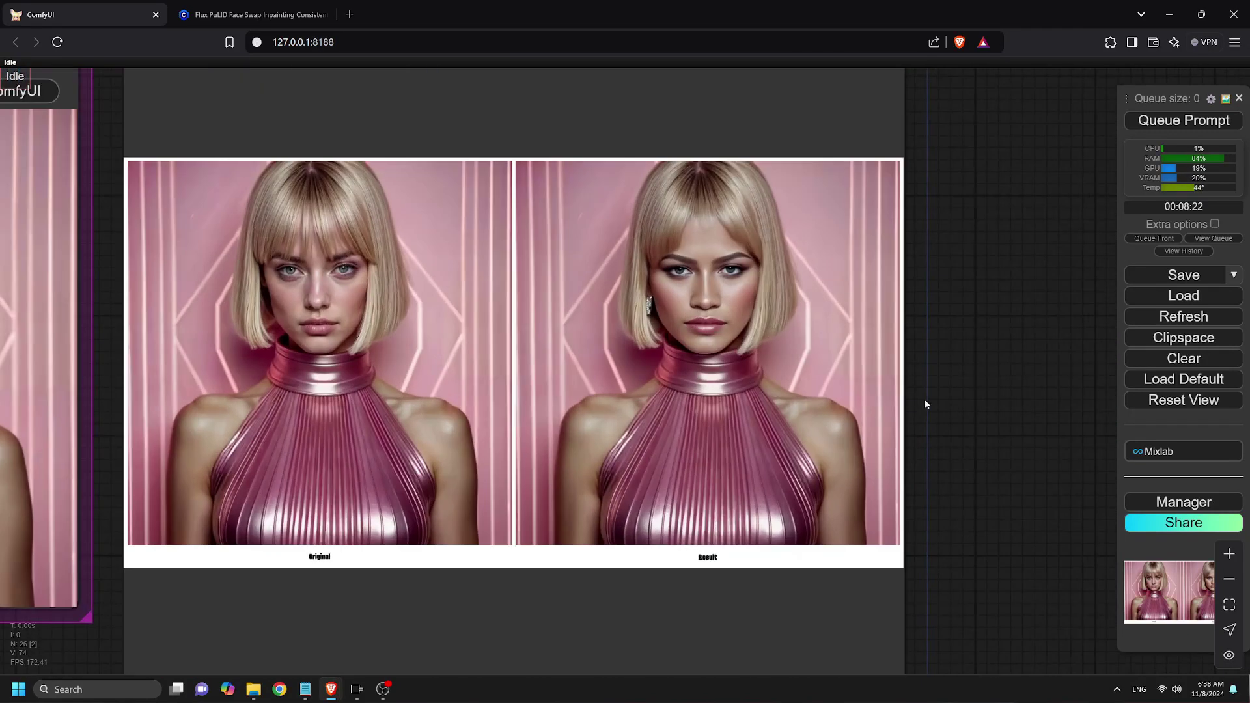
left_click_drag(932, 395, 1059, 412)
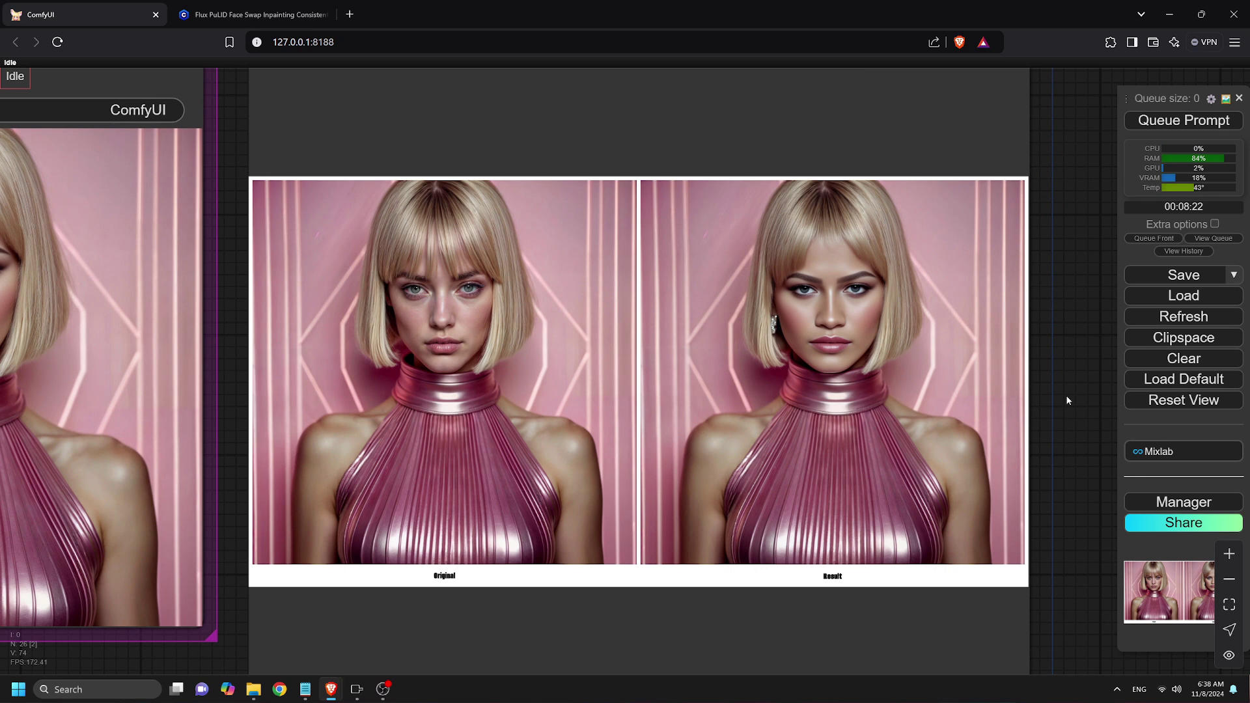
scroll(752, 464, "down", 5)
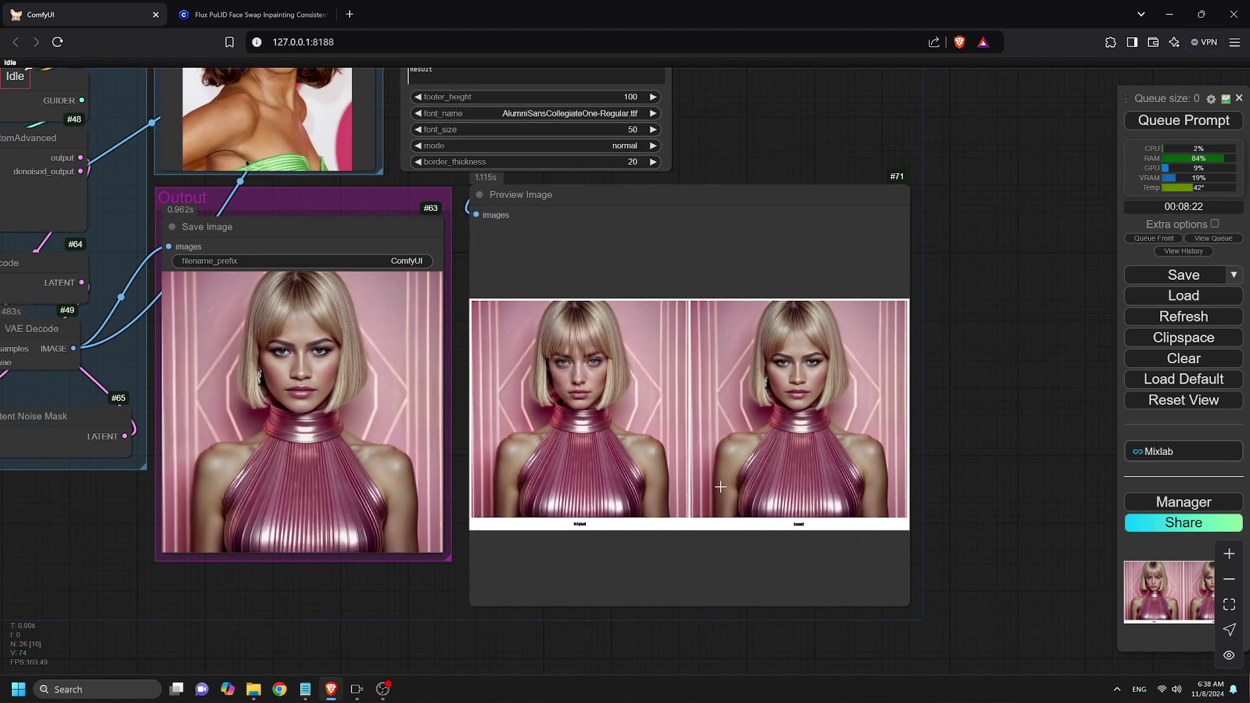
scroll(740, 477, "down", 4)
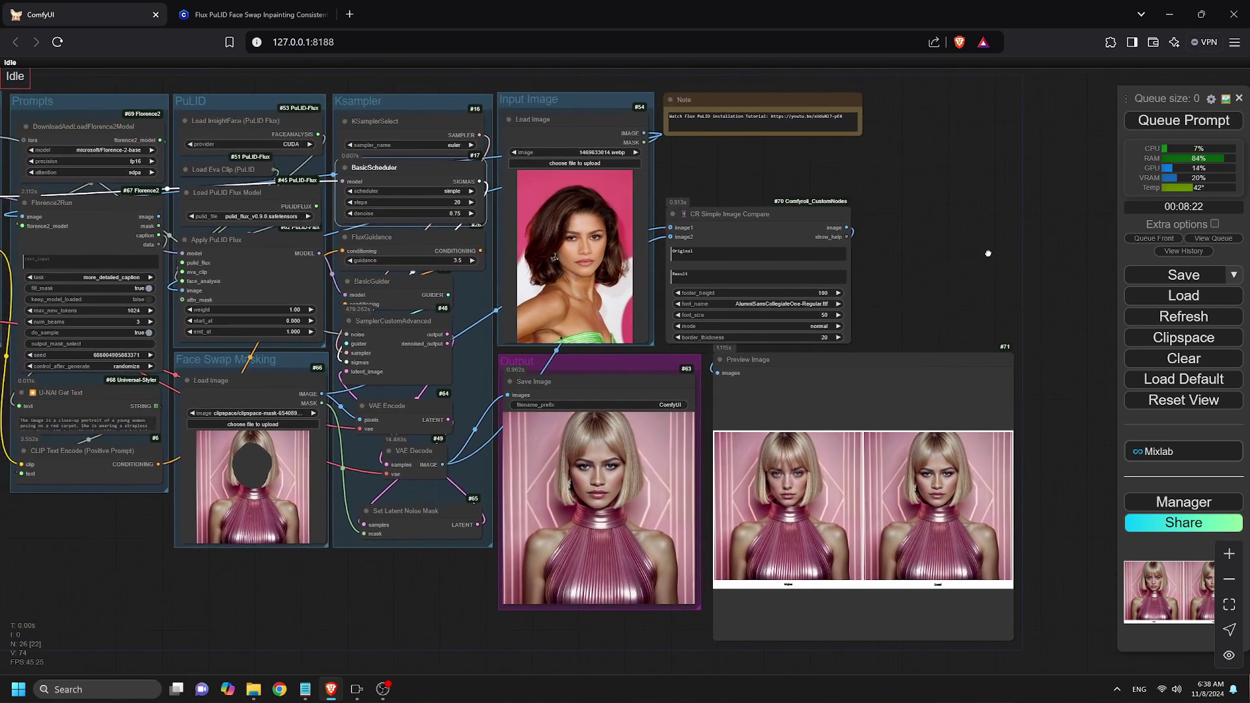